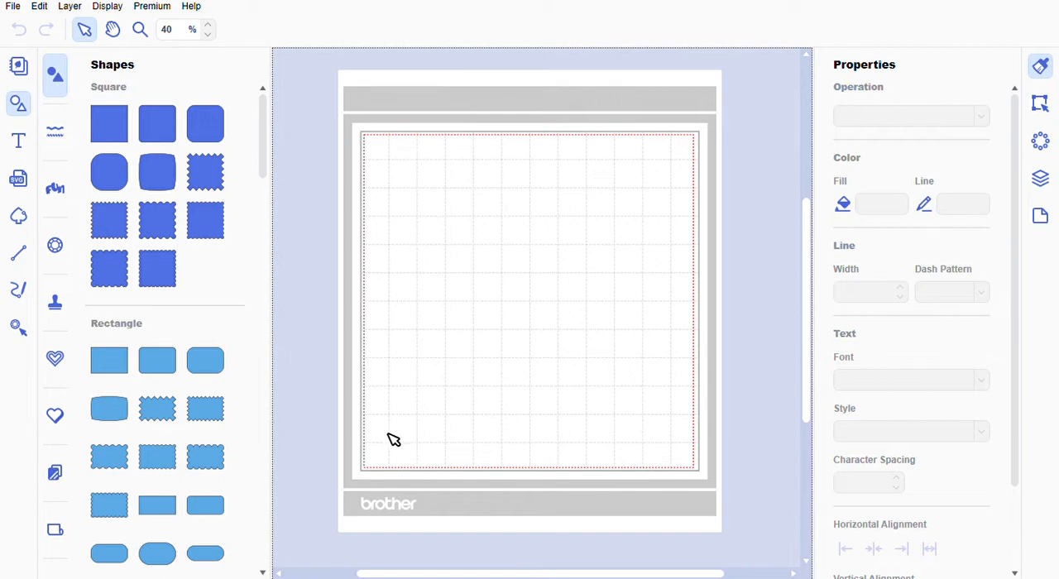
- Add a plain square to the mat and resize it, with the aspect ratio unlocked, to 7 inches wide and 5 inches high
left_click(116, 130)
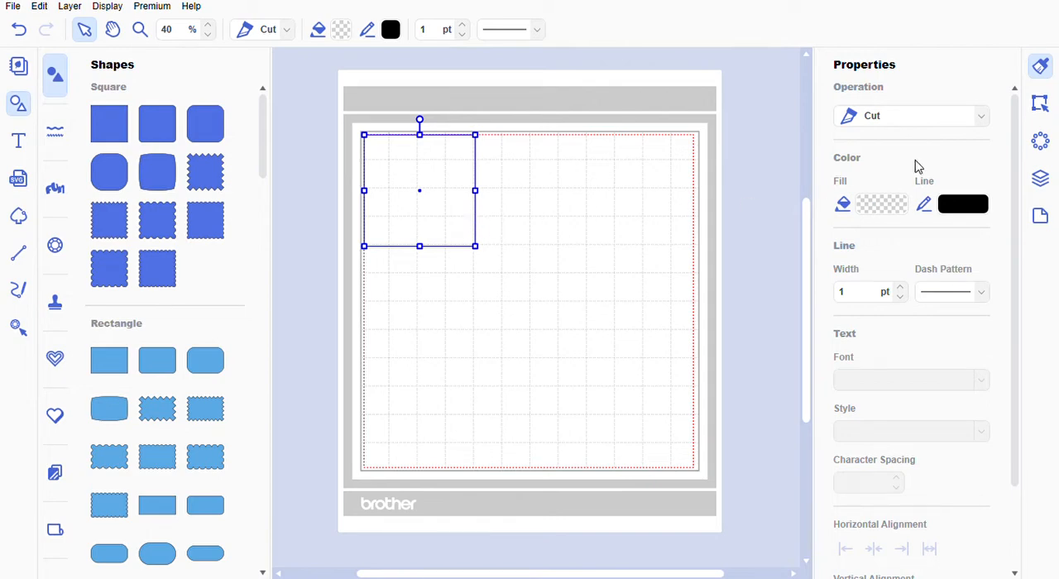
left_click(1040, 107)
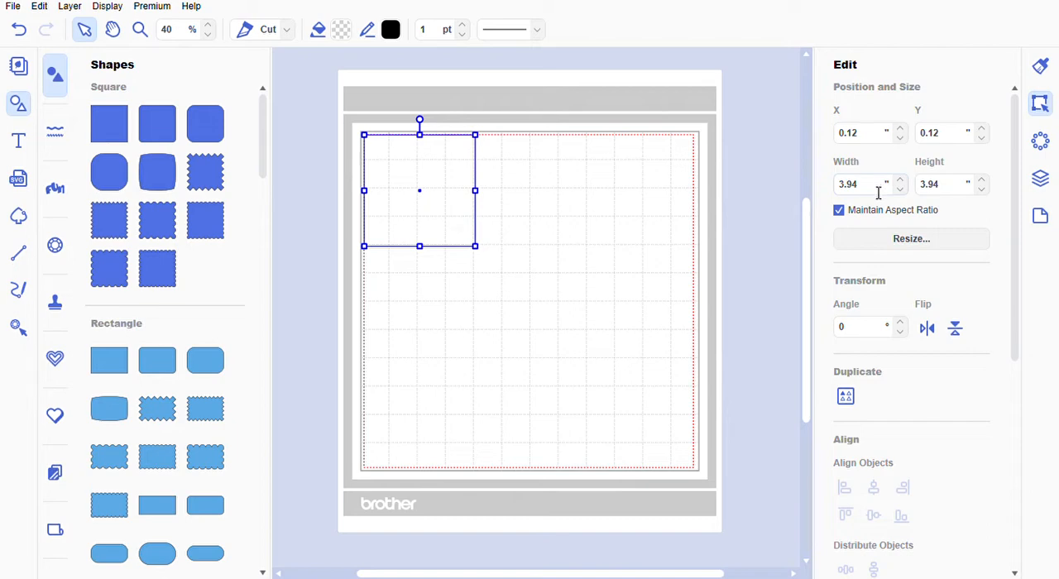
left_click(841, 215)
left_click_drag(875, 189, 825, 192)
type("7")
key("Tab")
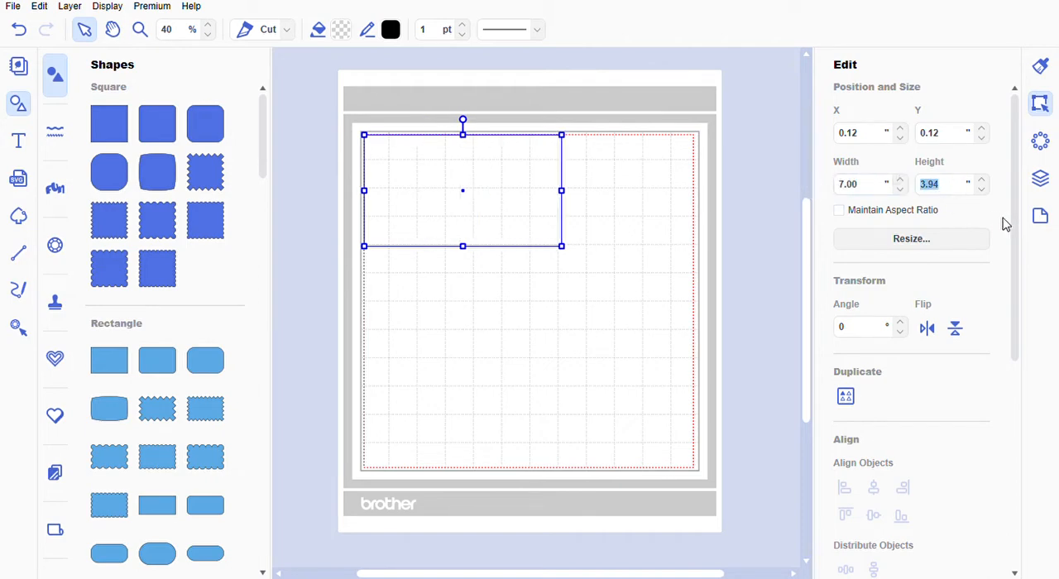
type("5")
key("Return")
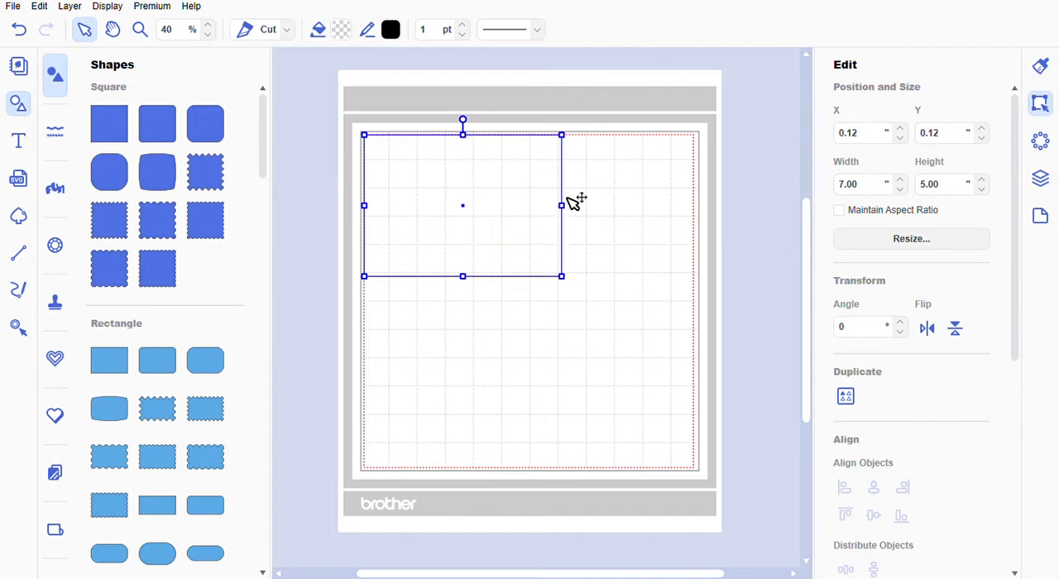
- Move the rectangle to the upper middle of the mat and fill it with black
left_click_drag(566, 193, 633, 248)
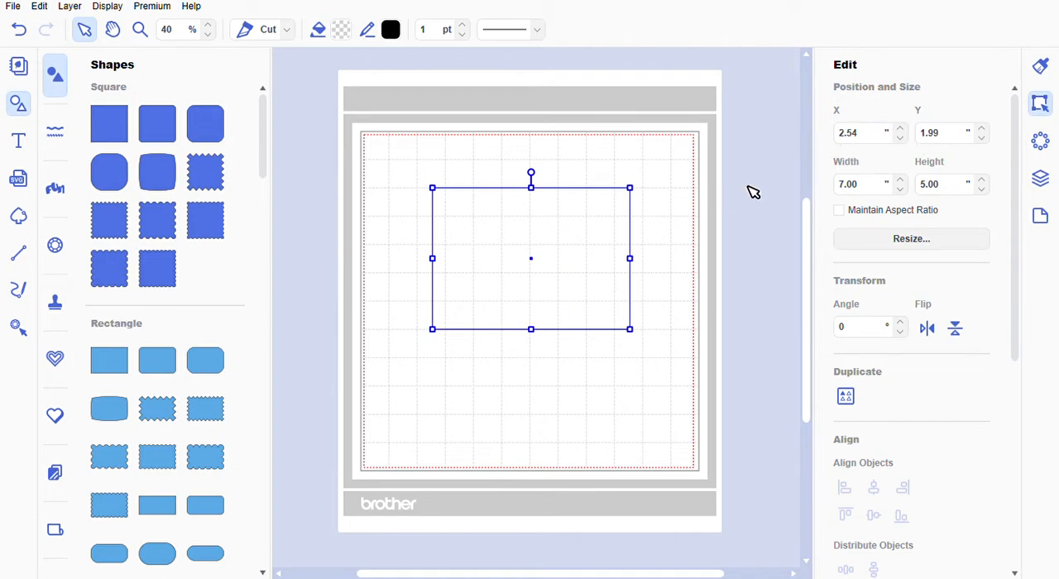
left_click(1041, 68)
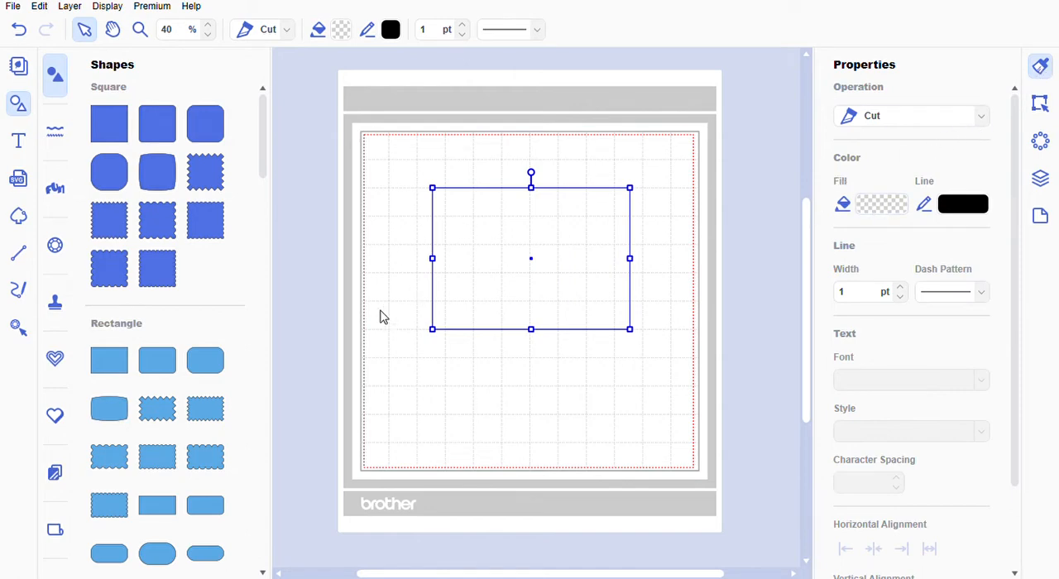
left_click(652, 388)
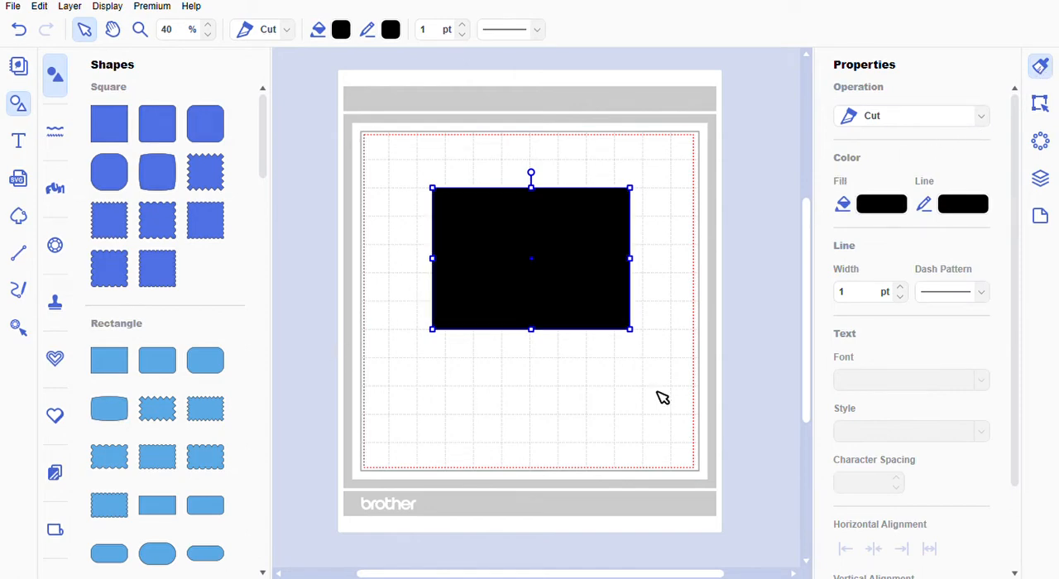
left_click(686, 334)
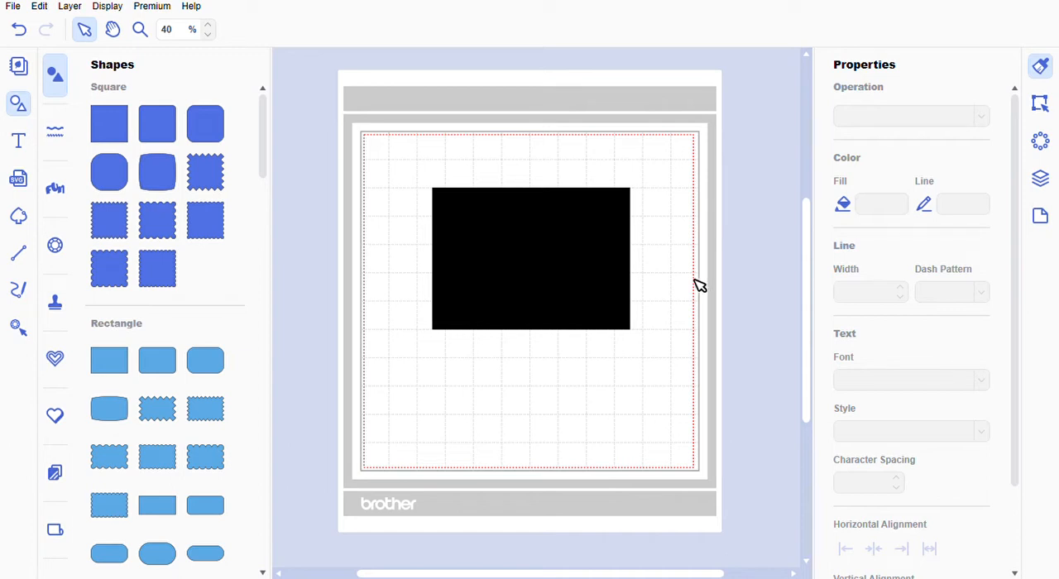
- Add the text AUTUMN below the black rectangle in Antique Oakland Bold
left_click(19, 147)
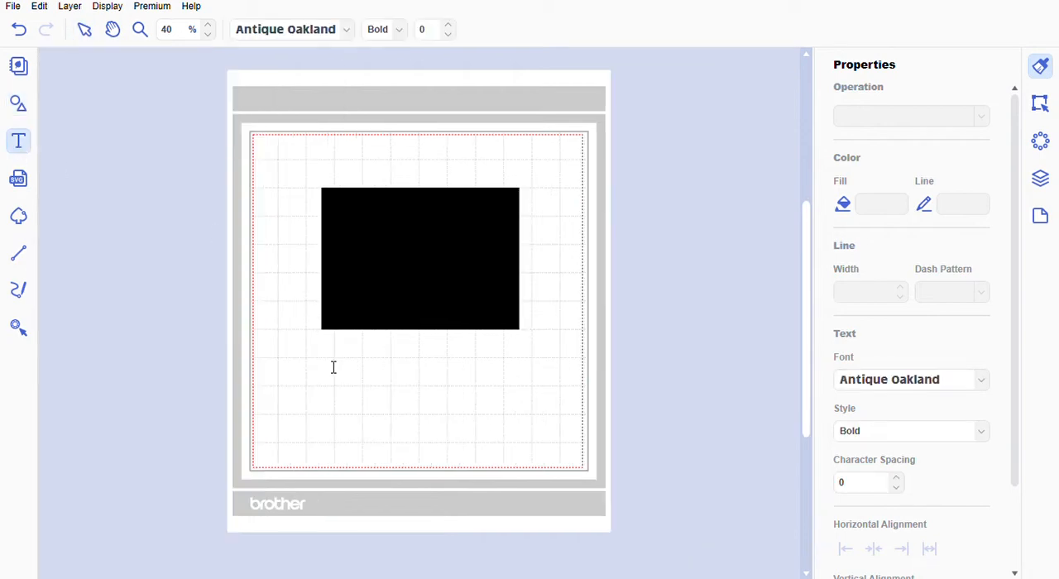
left_click(328, 392)
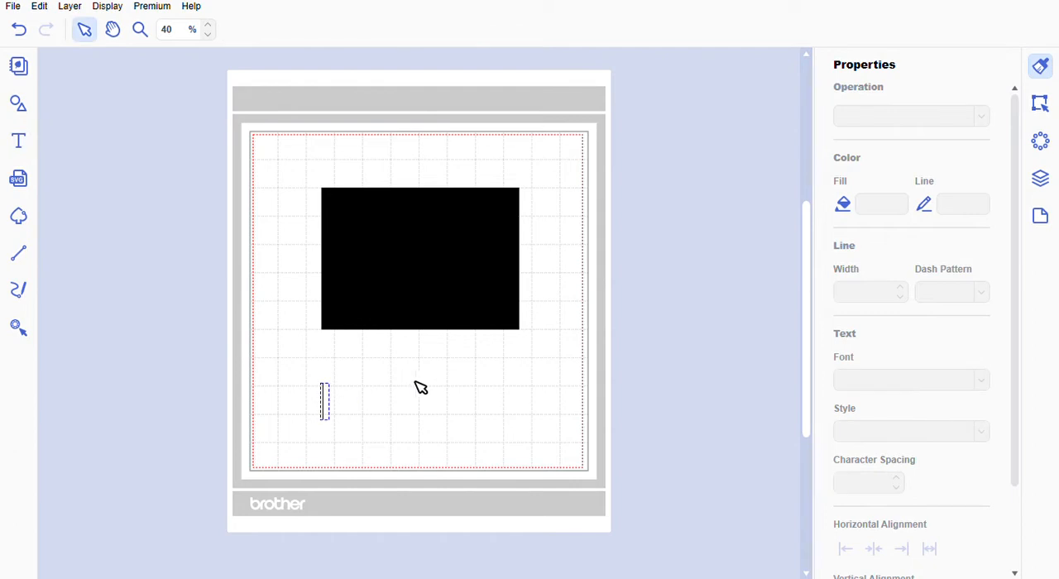
type("A")
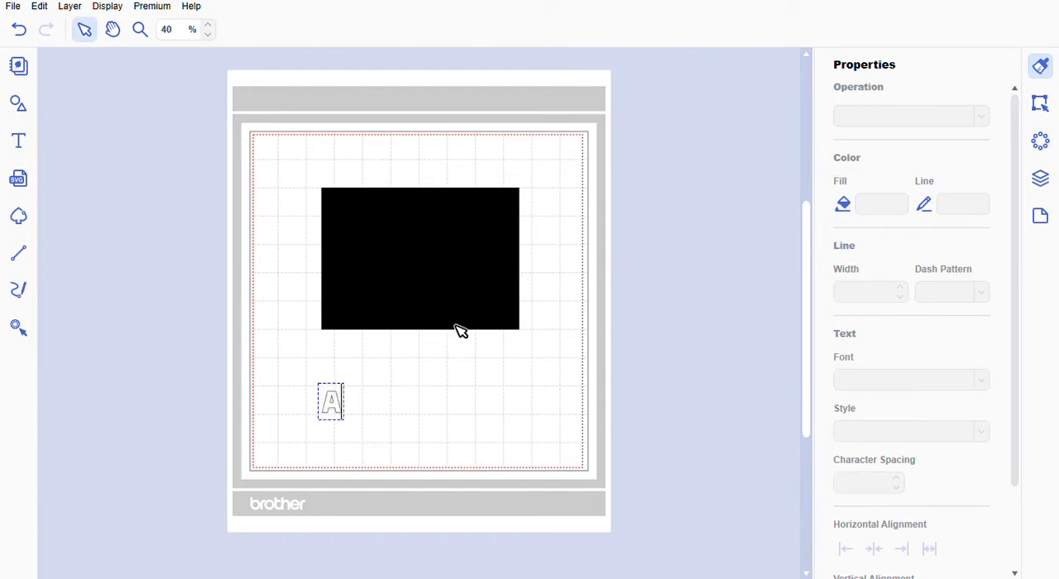
type("UTUMN")
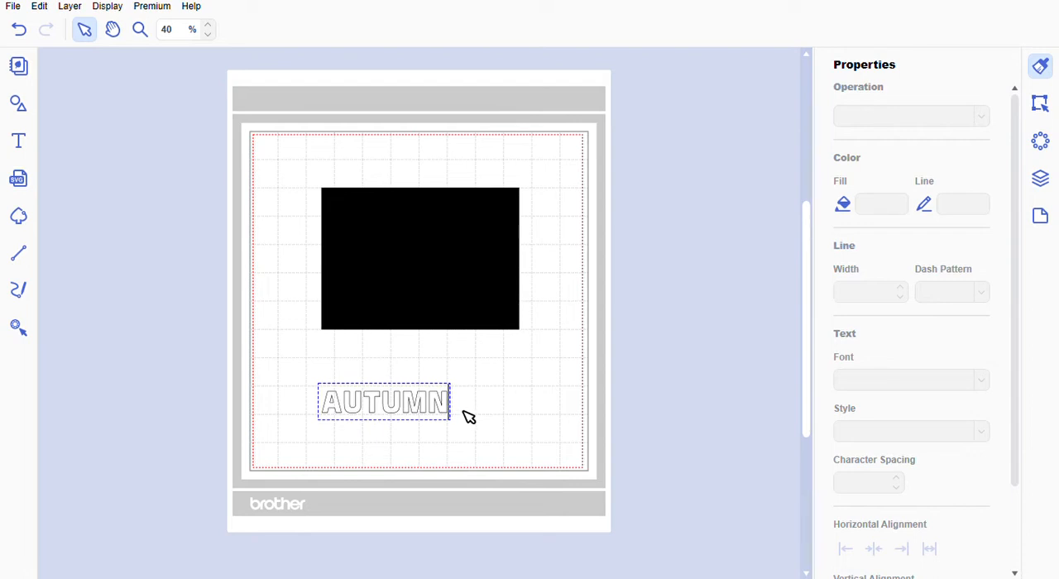
key("Escape")
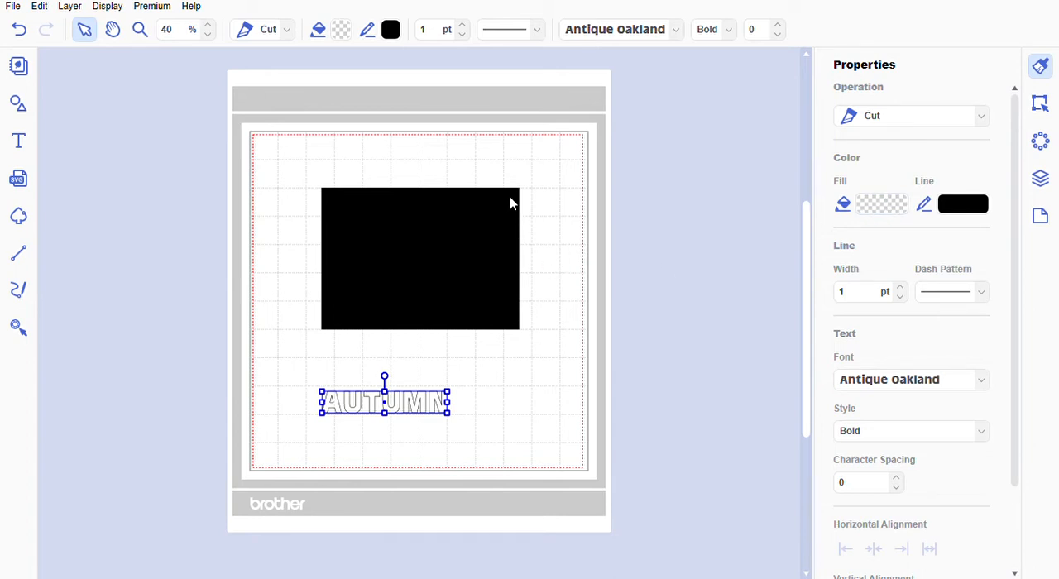
- Fill the AUTUMN text with pale yellow and enlarge it across the middle of the black rectangle
left_click(656, 393)
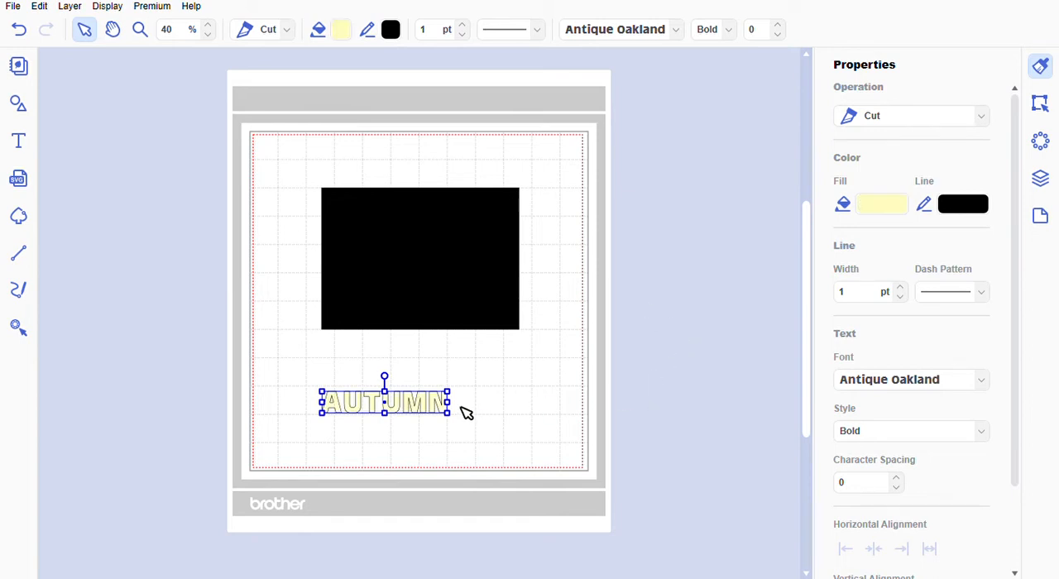
left_click_drag(444, 418, 510, 301)
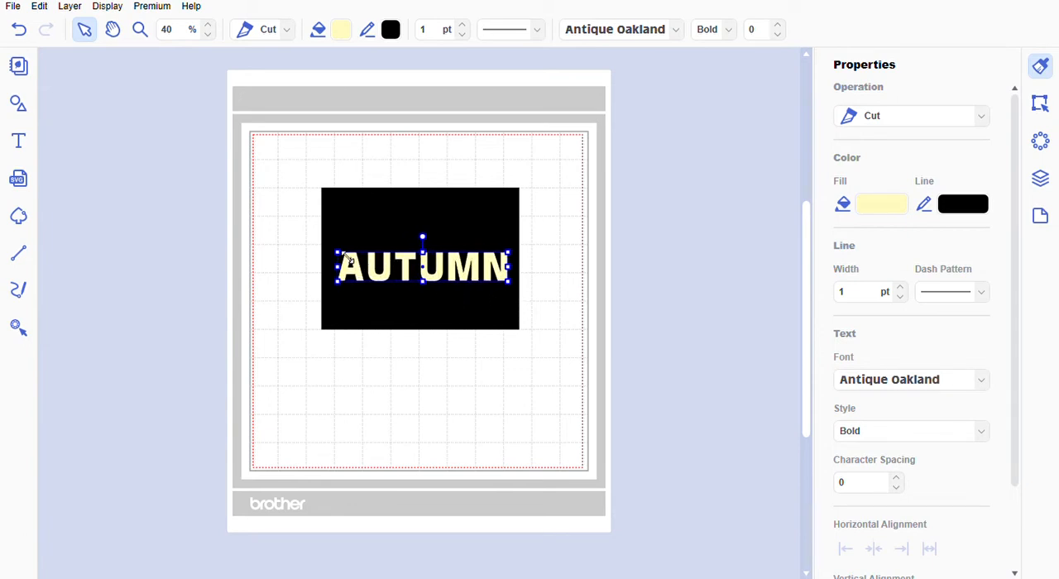
left_click_drag(337, 253, 332, 251)
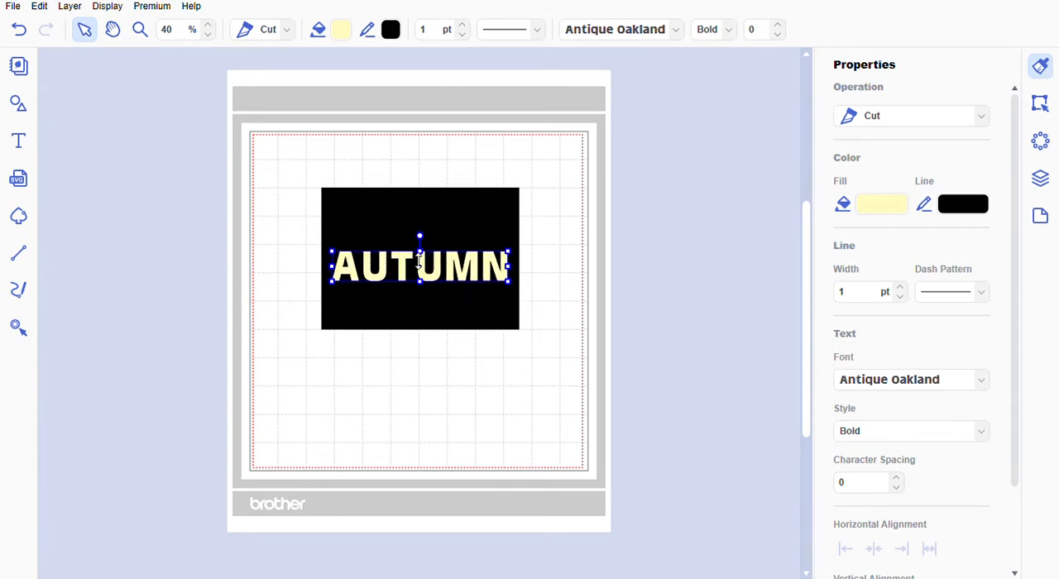
left_click_drag(420, 259, 421, 237)
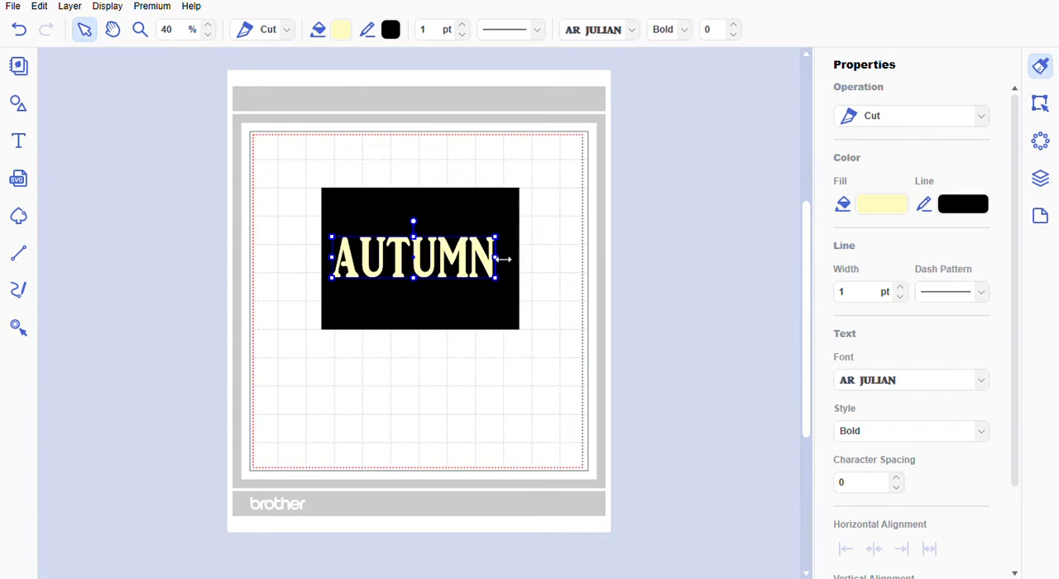
- Change the AUTUMN text's font to AR JULIAN and widen it slightly toward the rectangle's left edge
left_click_drag(502, 259, 515, 259)
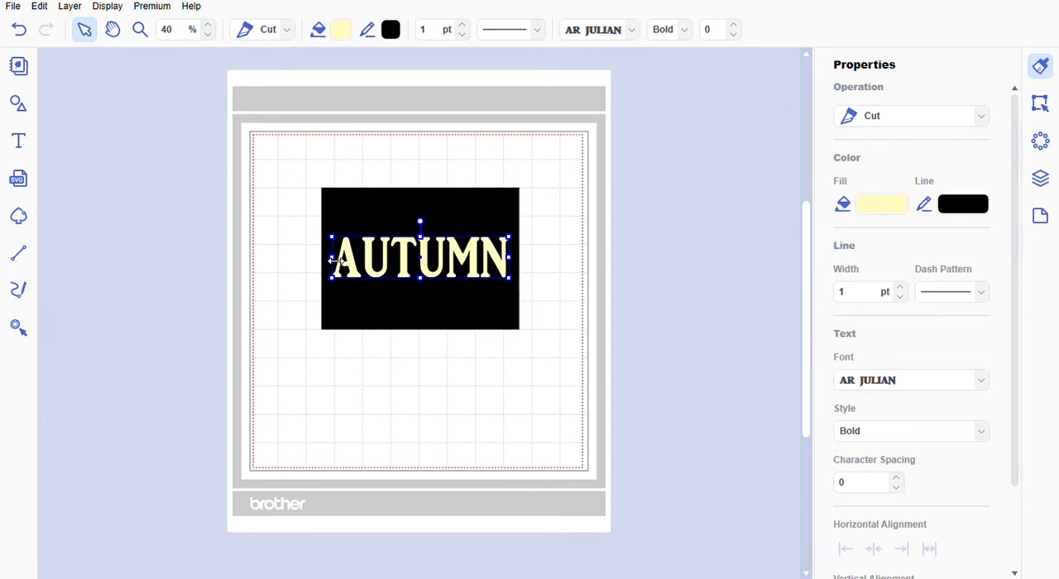
left_click_drag(336, 261, 327, 261)
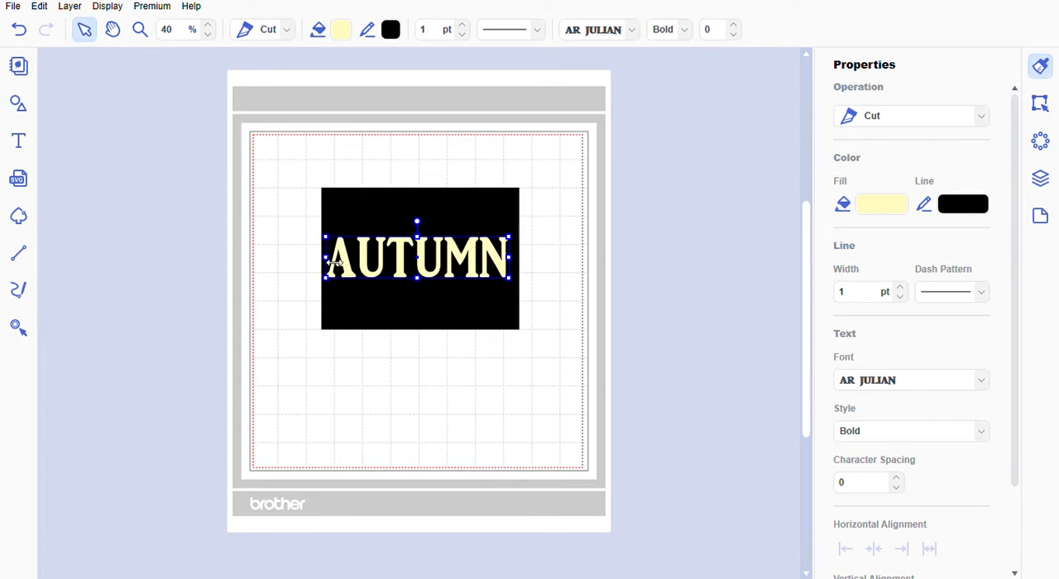
left_click(570, 289)
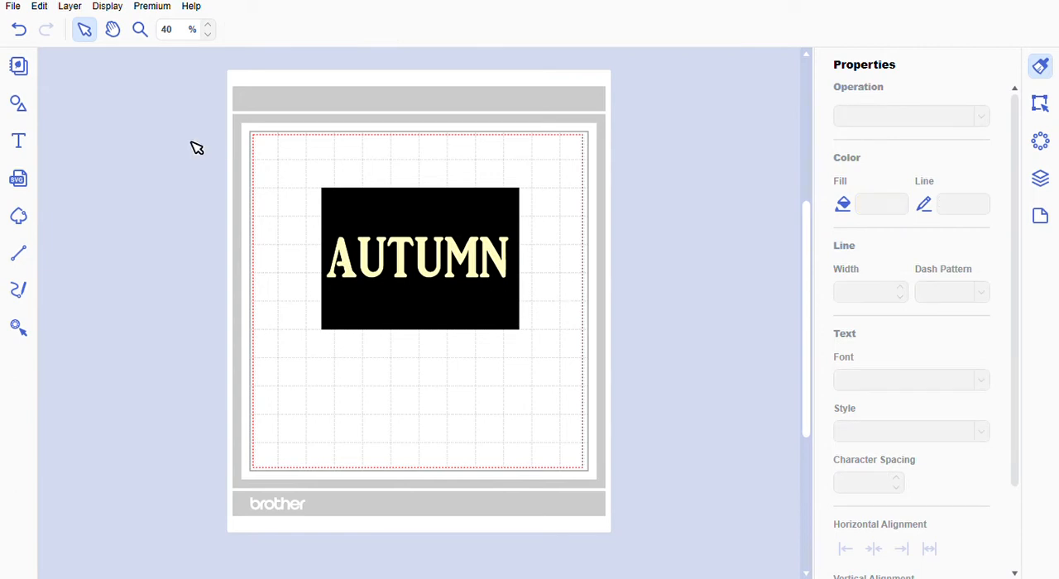
- Add the text WELCOME below the black rectangle and set it in lowercase with the Candeletter Script Personal Use font
left_click(20, 142)
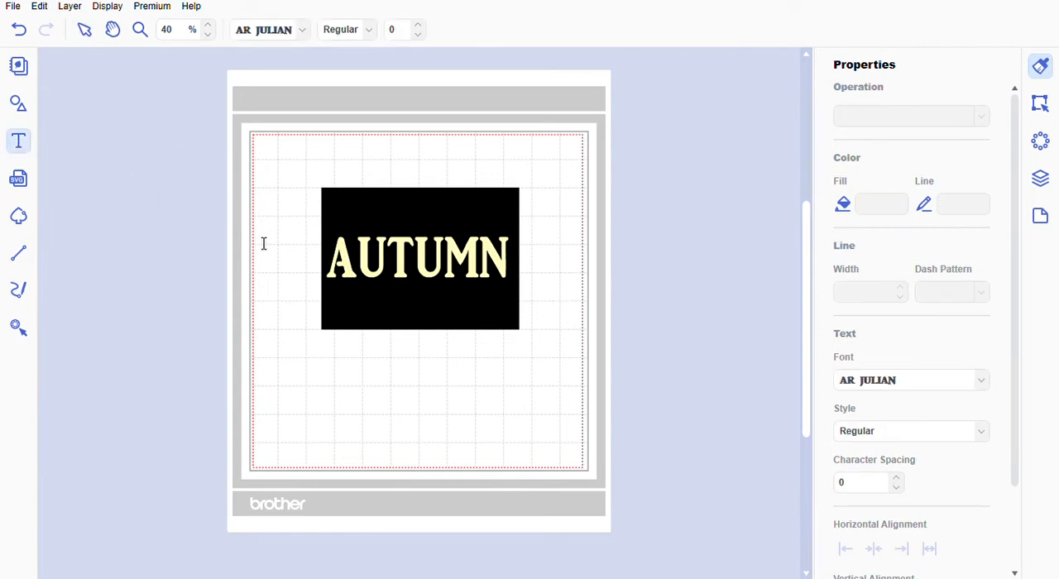
left_click(374, 389)
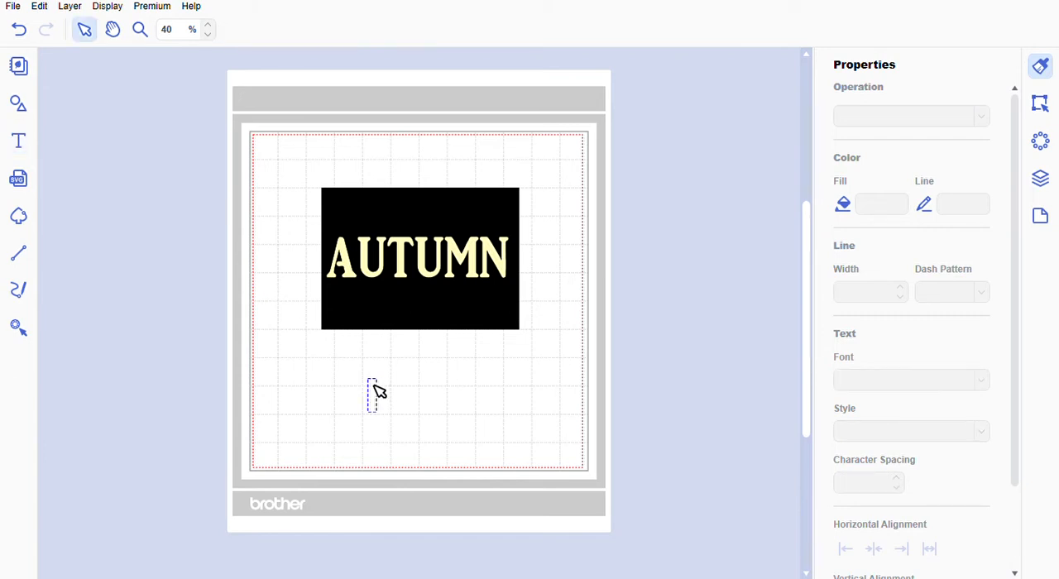
type("WELCOME")
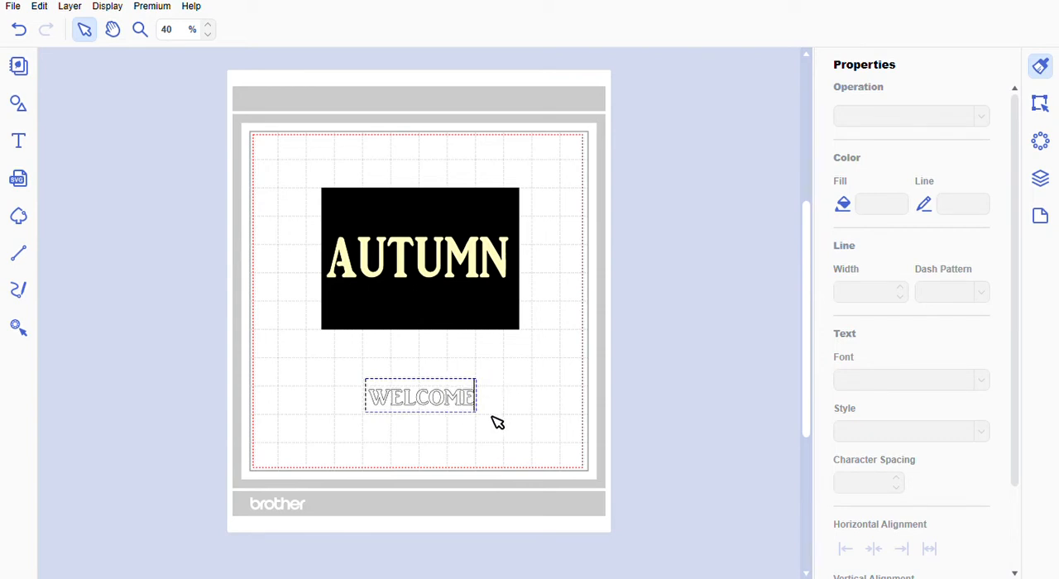
key("Escape")
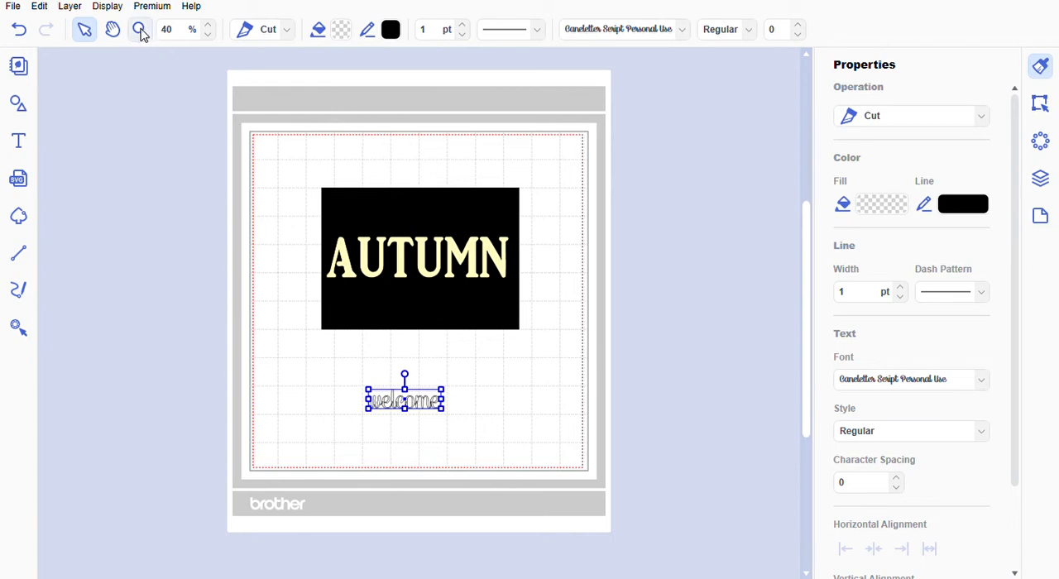
- Weld the overlapping letters of the script word "welcome" into one continuous shape
left_click(140, 30)
left_click_drag(364, 387, 463, 433)
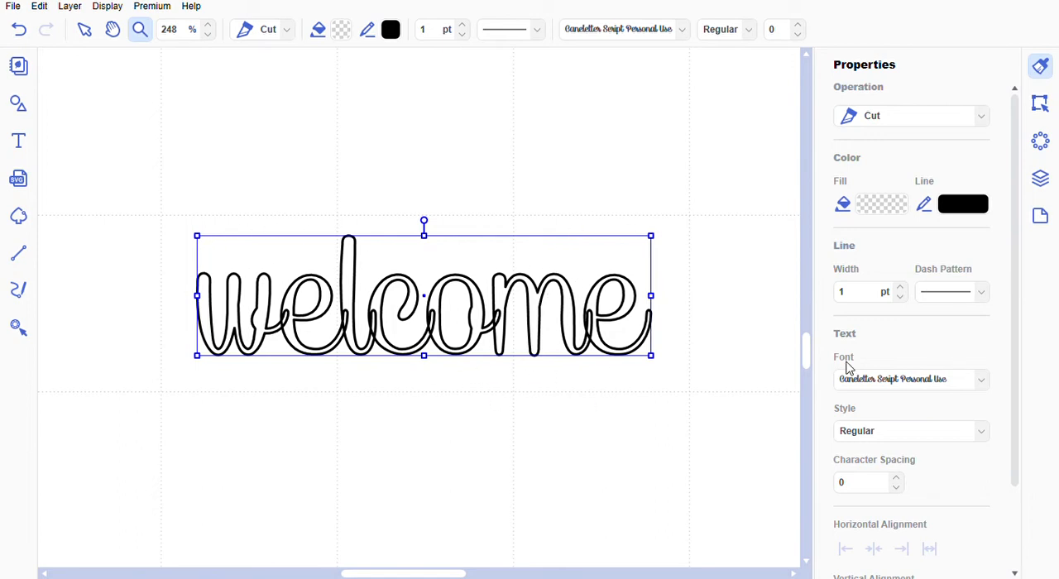
scroll(898, 341, "down", 1)
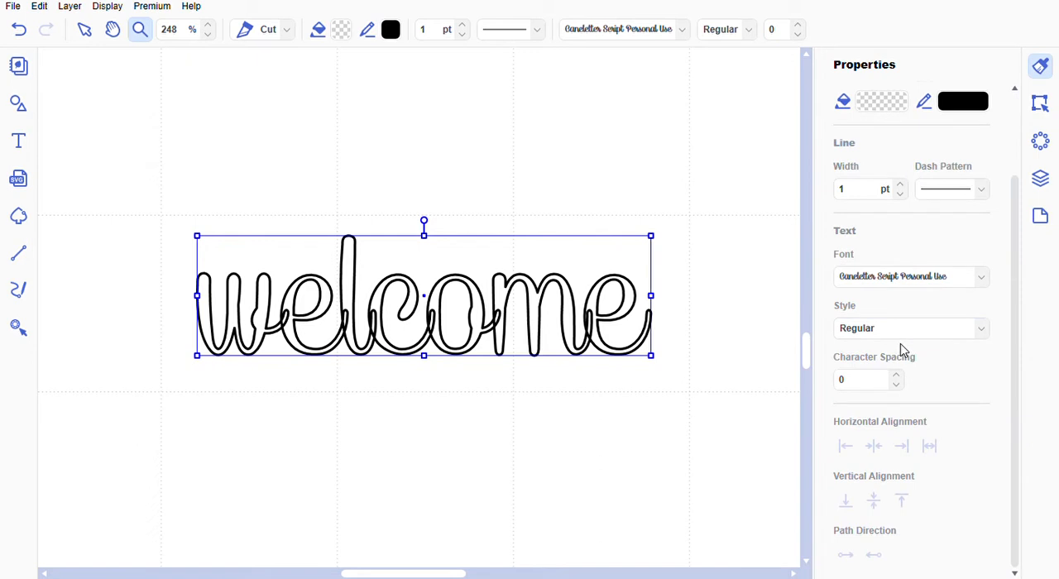
left_click(1040, 105)
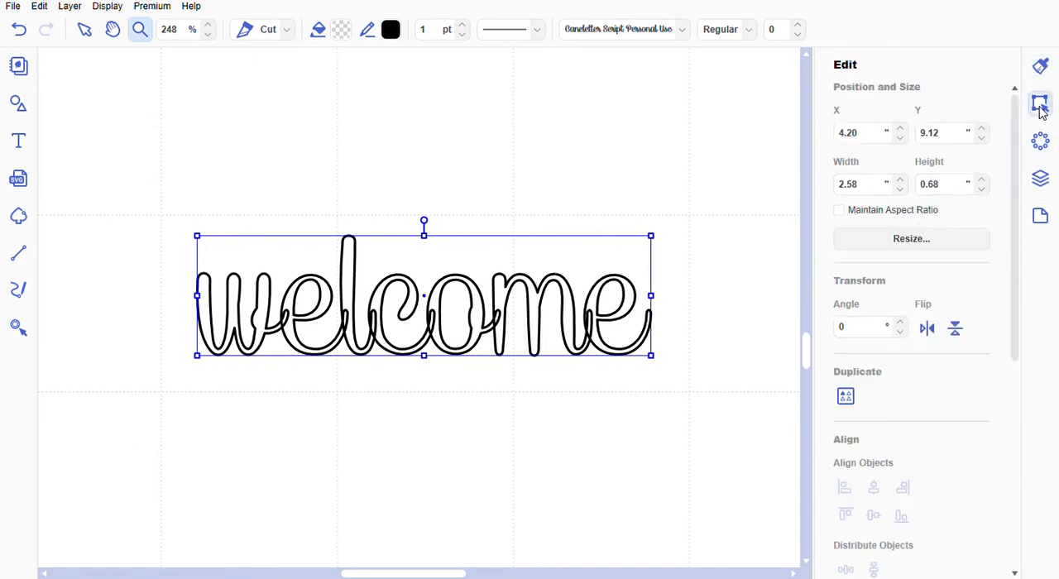
scroll(990, 204, "down", 3)
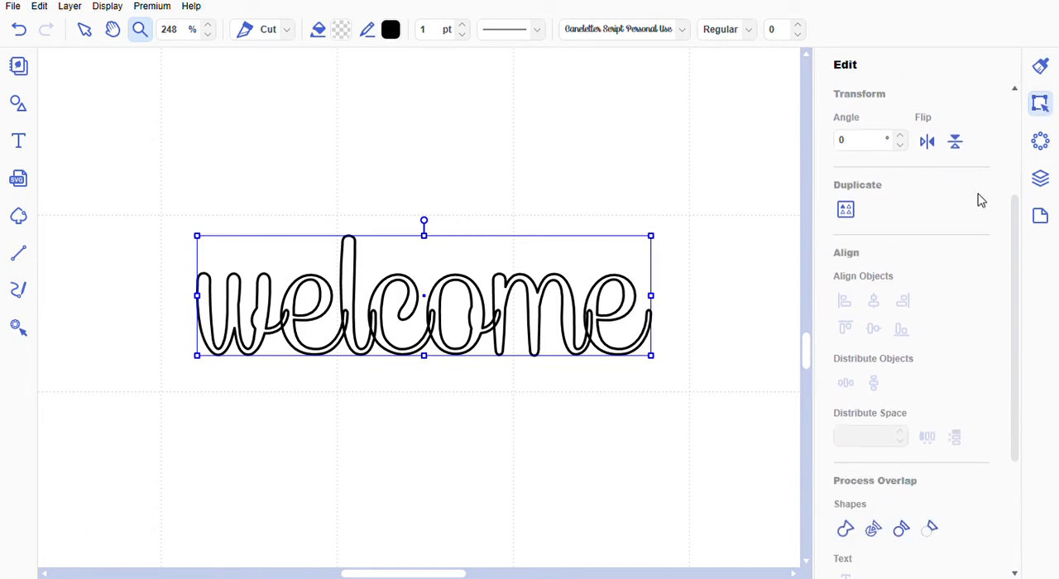
scroll(956, 222, "down", 1)
scroll(955, 222, "down", 4)
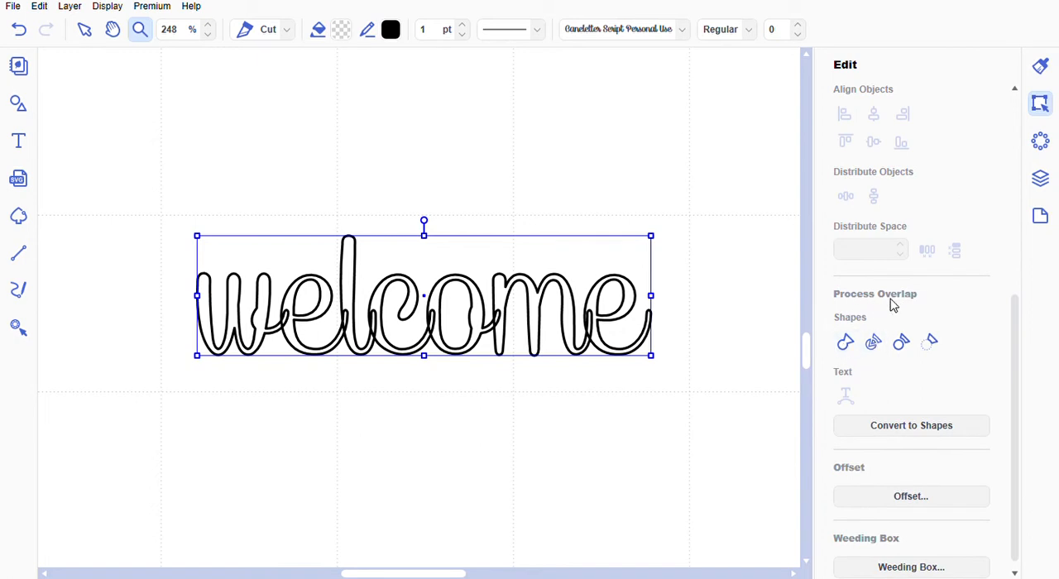
left_click(846, 344)
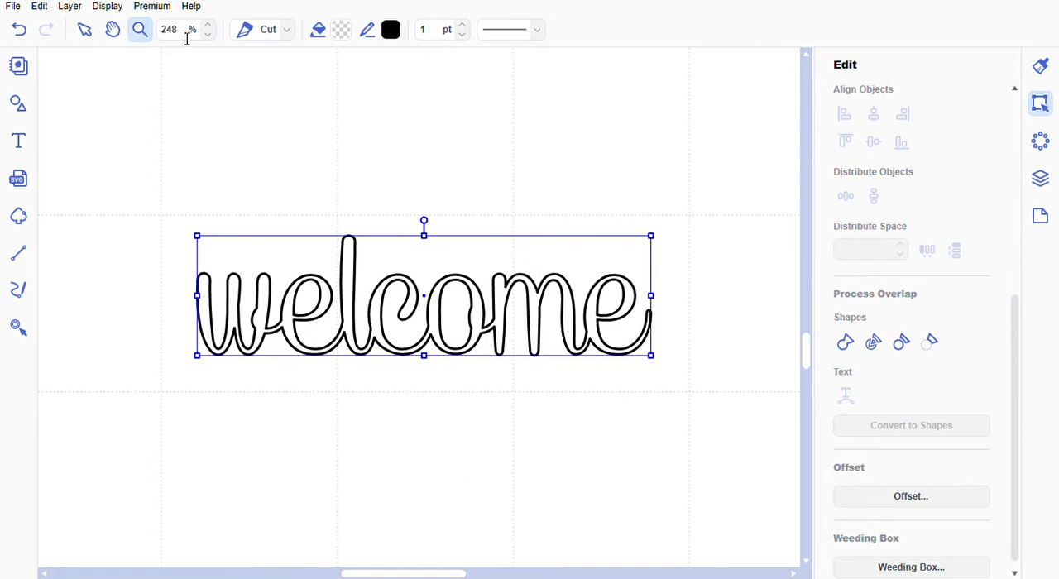
- Move the welded "welcome" onto the black rectangle, just above the left part of AUTUMN
double_click(155, 38)
type("100")
key("Return")
scroll(643, 190, "up", 3)
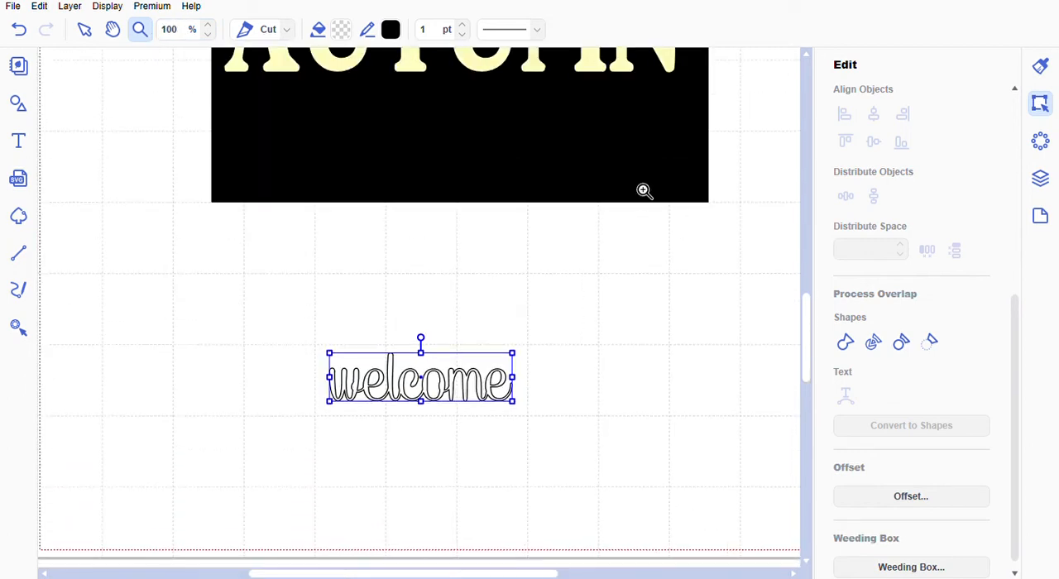
scroll(639, 198, "up", 1)
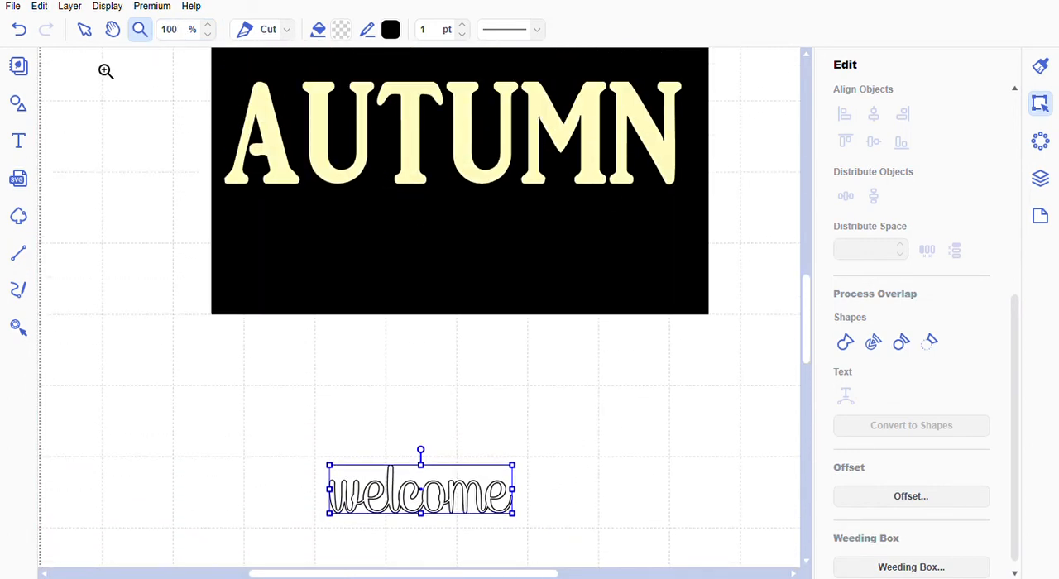
left_click(87, 33)
left_click_drag(488, 508, 466, 284)
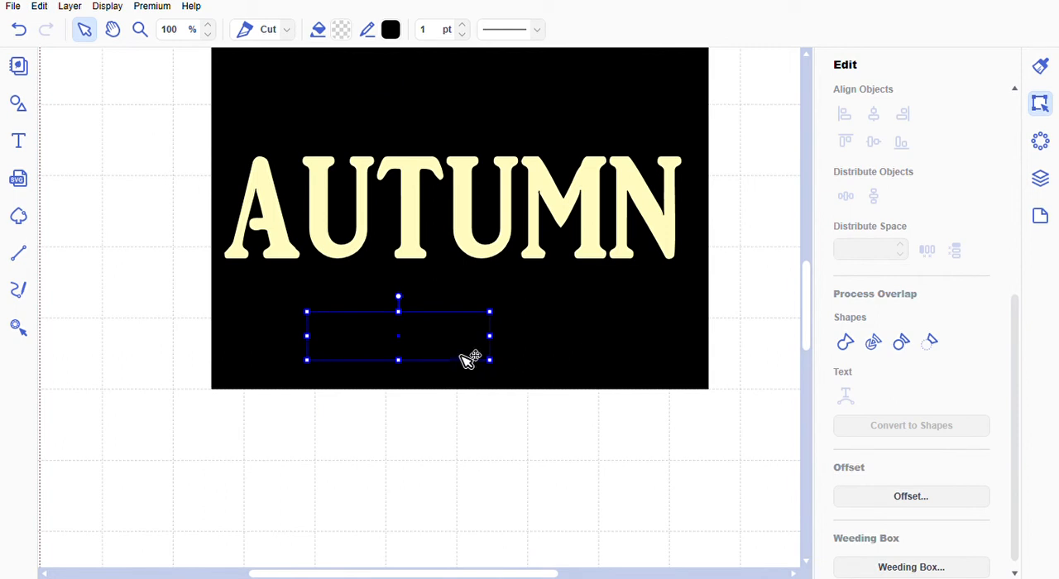
left_click_drag(471, 360, 409, 144)
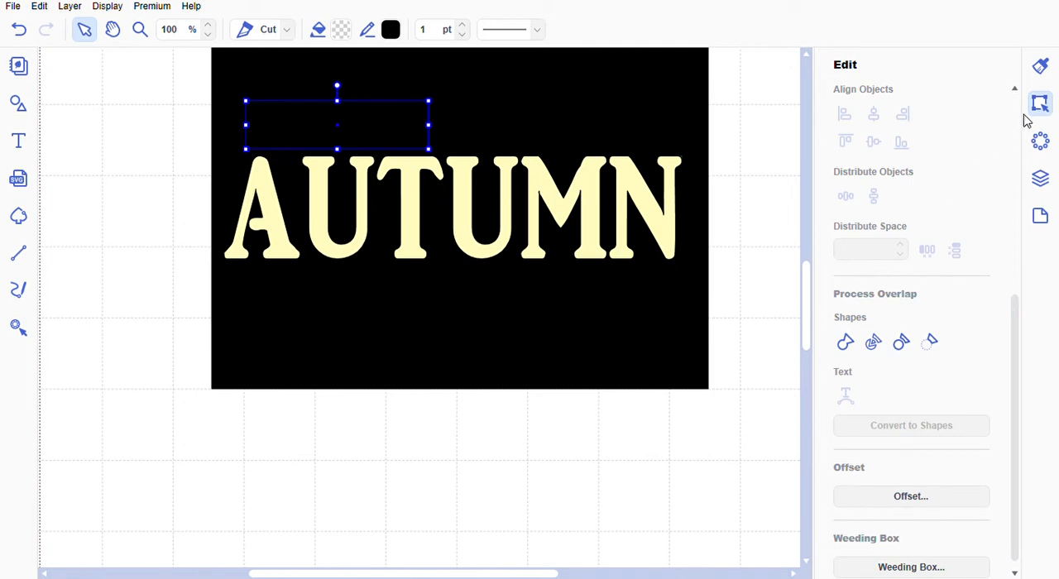
- Fill the script word "welcome" with dark yellow and enlarge it proportionally above AUTUMN
left_click(1041, 66)
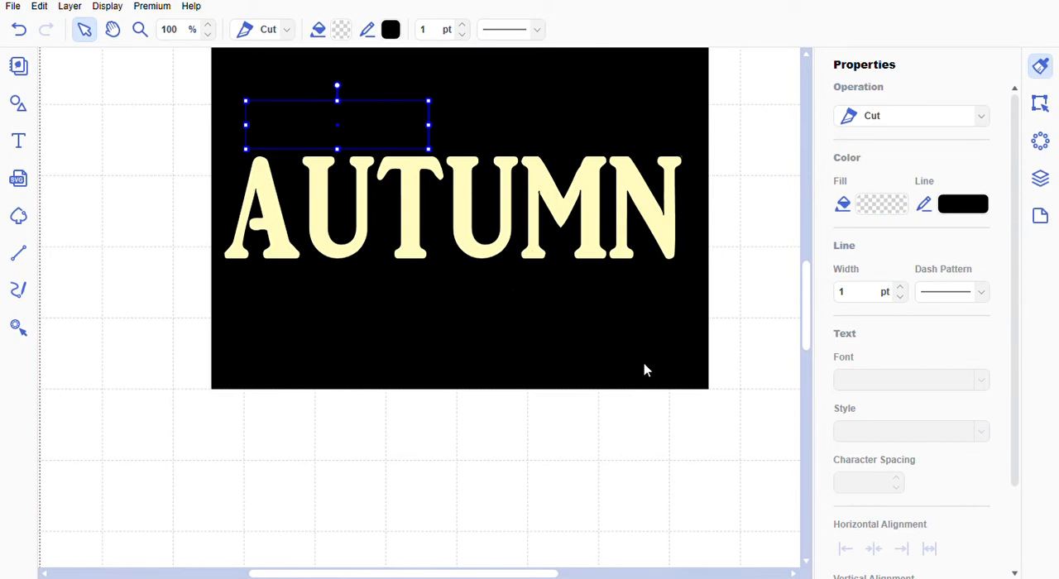
left_click(662, 393)
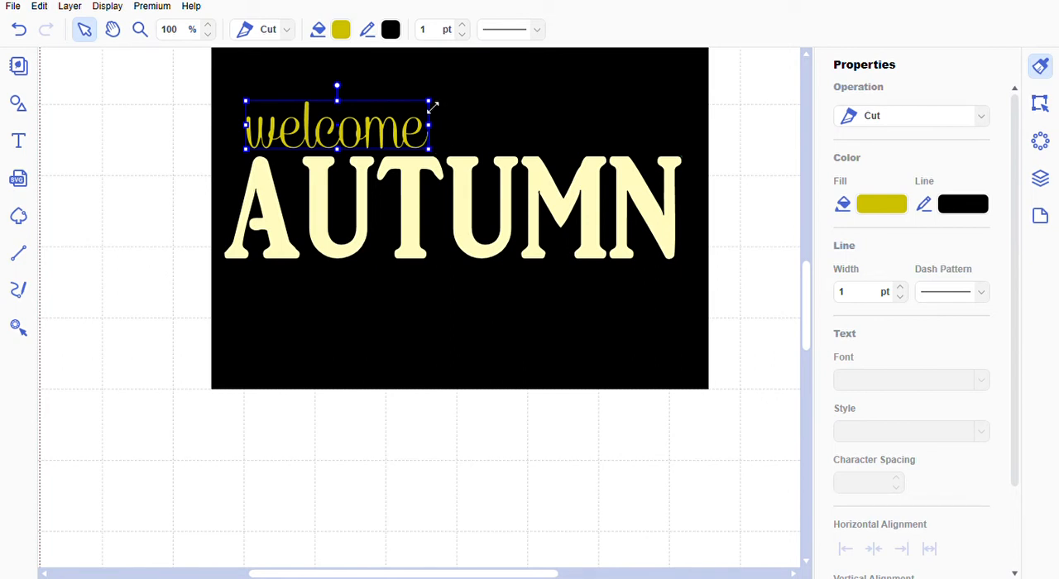
left_click_drag(429, 101, 463, 103)
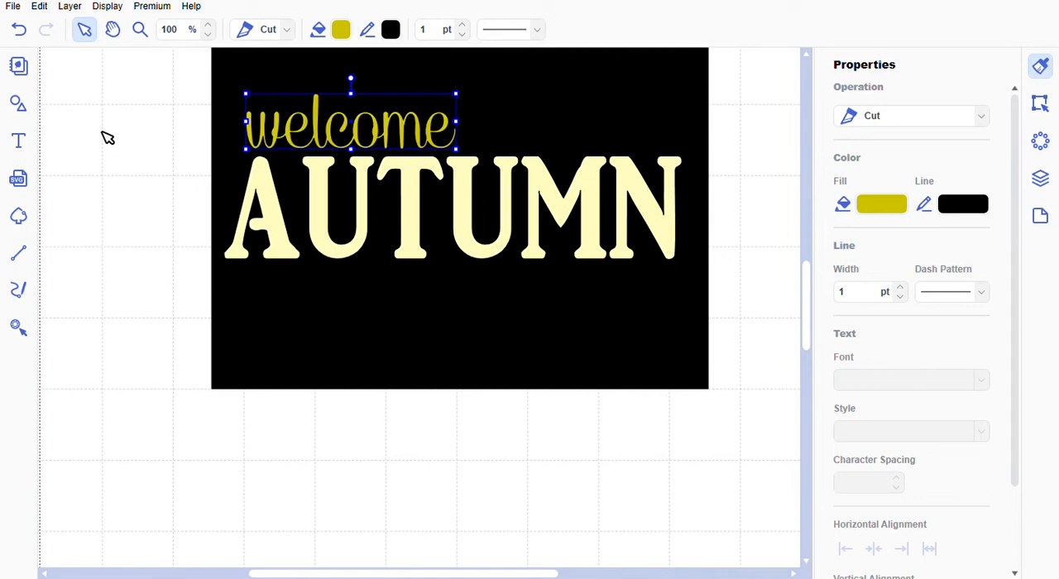
left_click(139, 157)
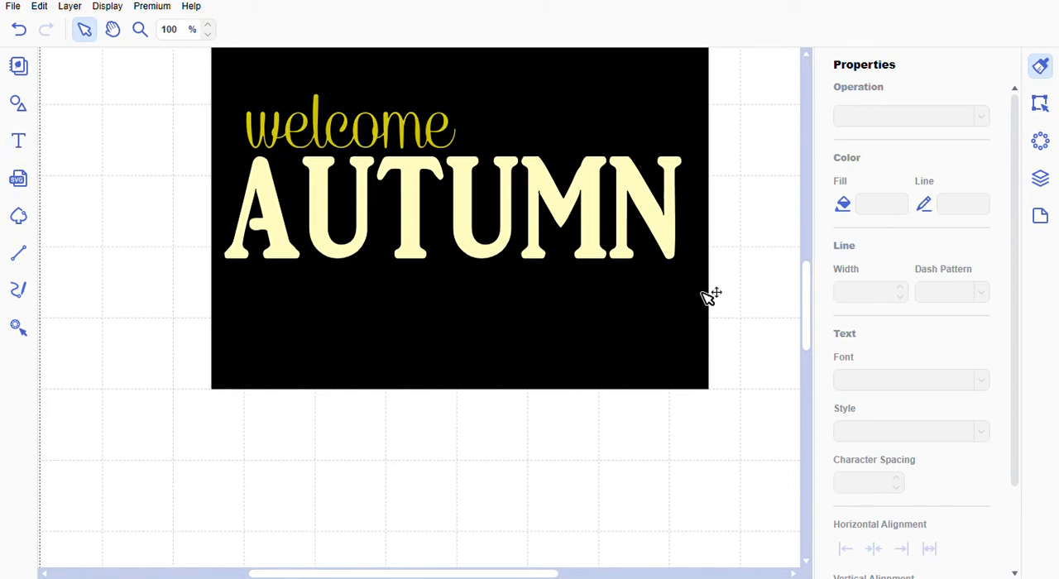
left_click(19, 142)
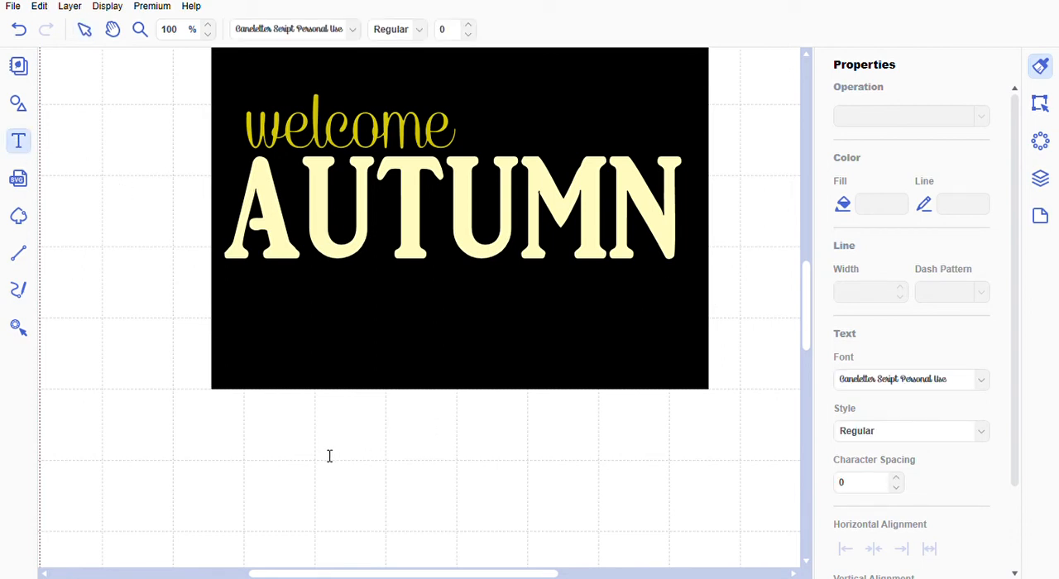
left_click(266, 447)
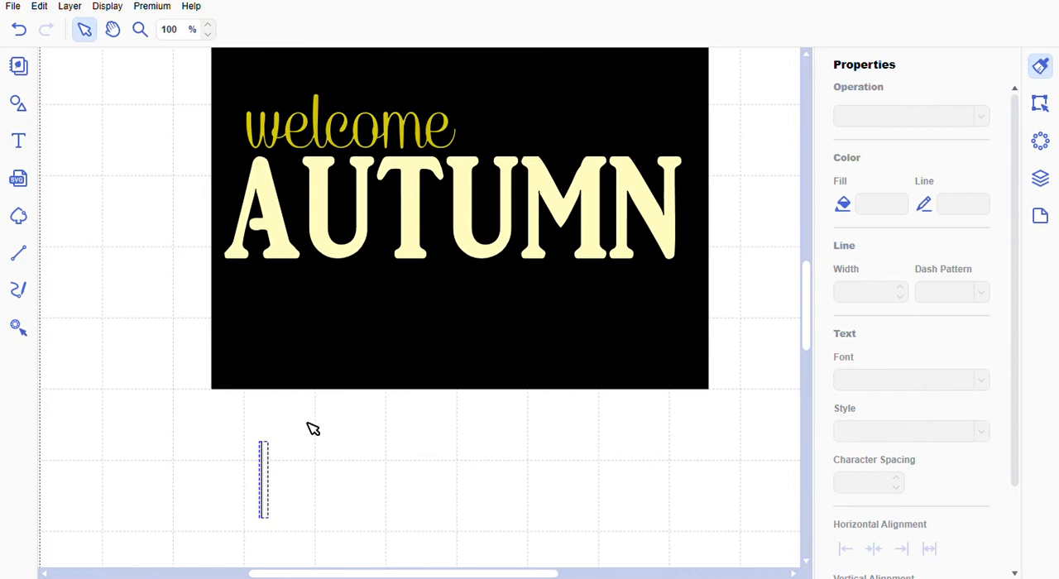
left_click(404, 365)
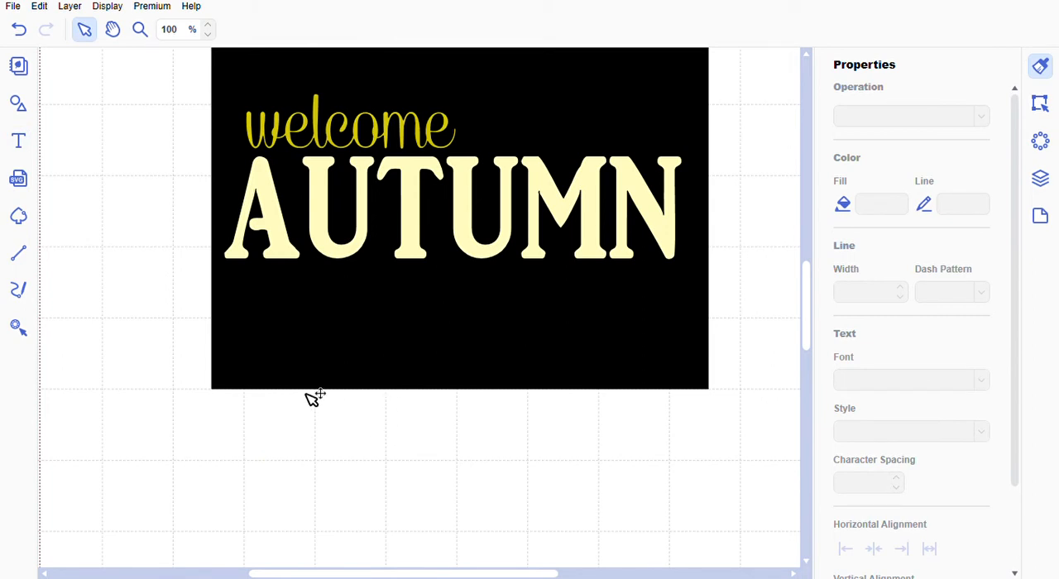
- Add the text SWEATERS BONFIRES & SMORES on the blank area below the black rectangle
left_click(20, 139)
left_click(234, 455)
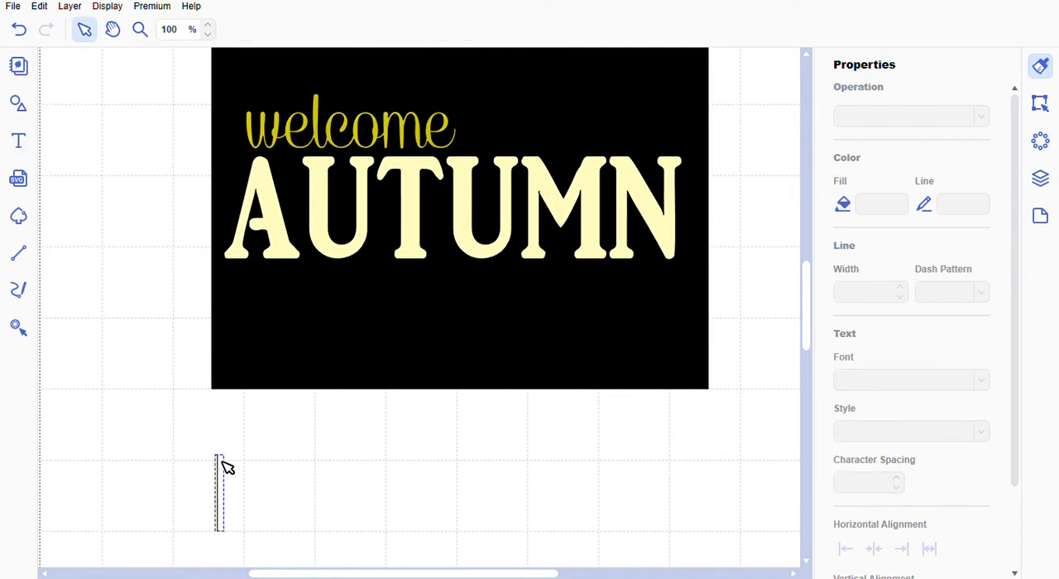
type("SWEATERS")
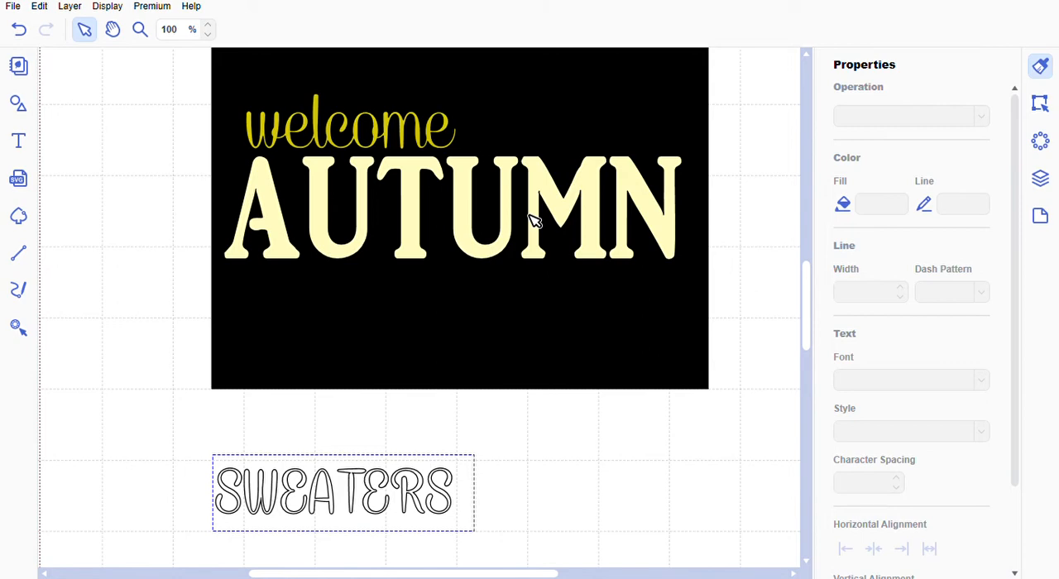
type(" BONFIRES & SM")
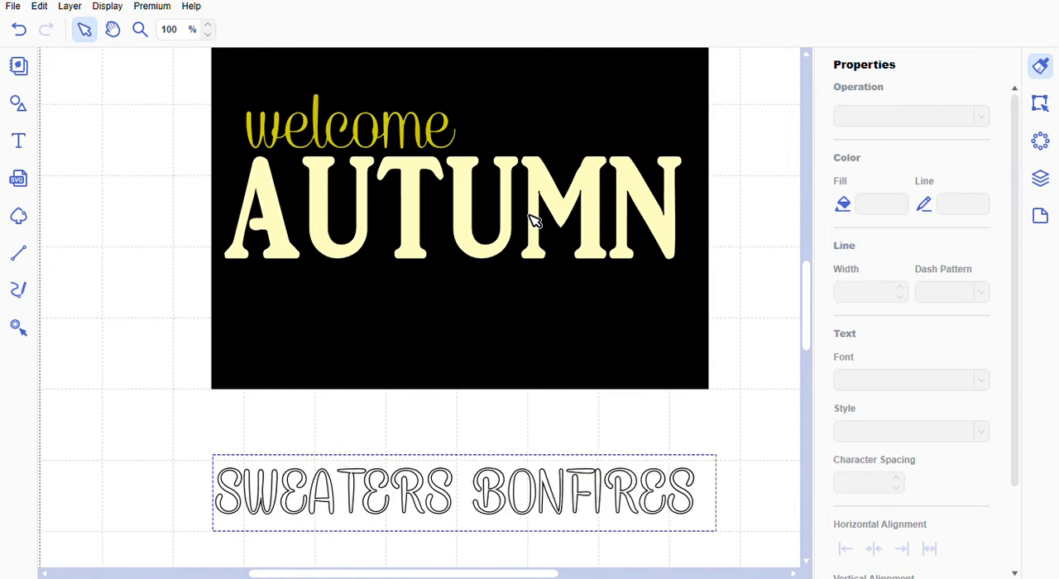
type("ORES")
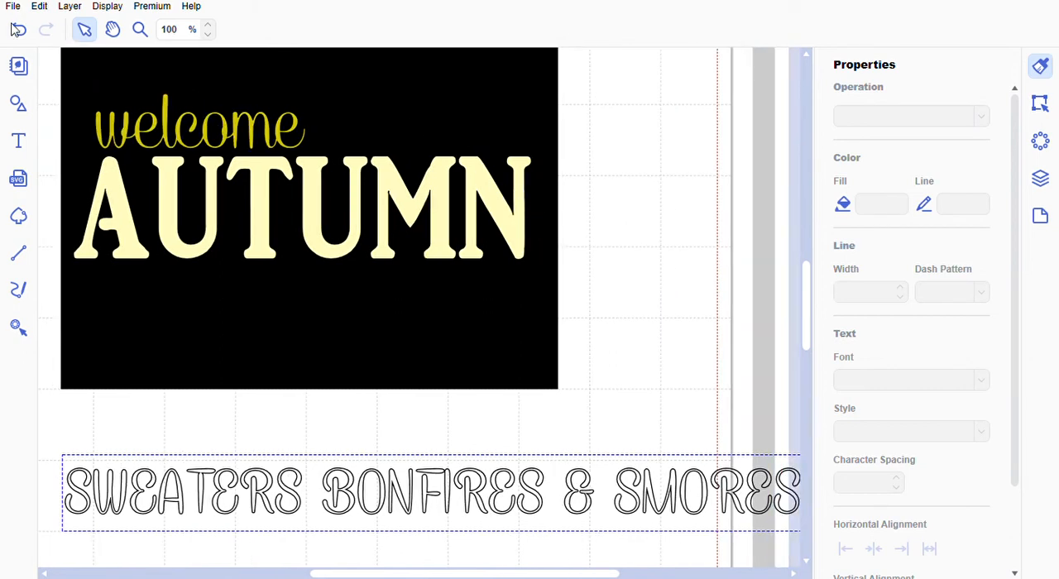
left_click(84, 30)
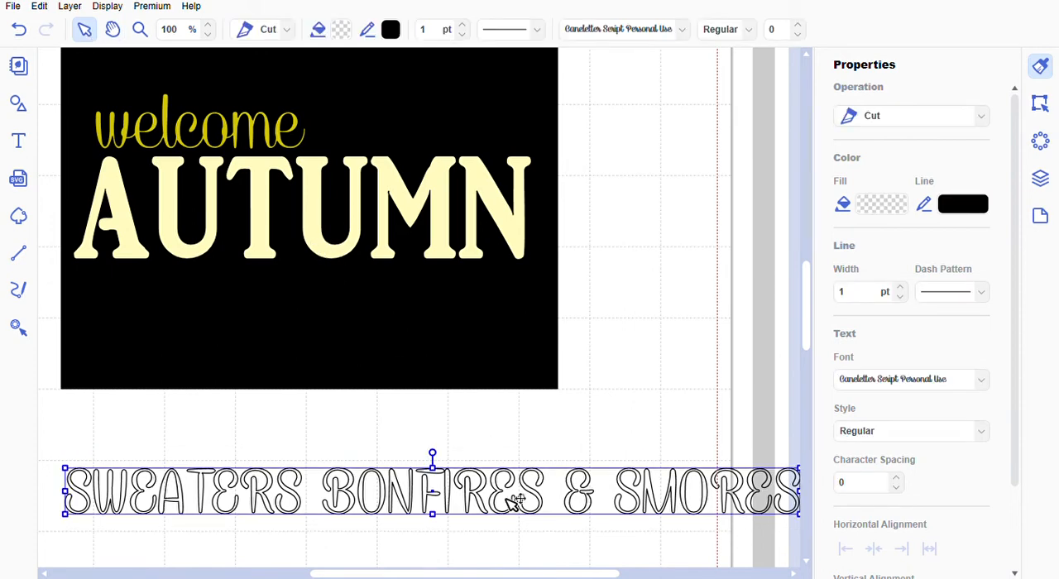
- Set the SWEATERS BONFIRES & SMORES text in BCM PC Utah Bold and fill it with the dark yellow used for "welcome"
left_click_drag(502, 501, 463, 451)
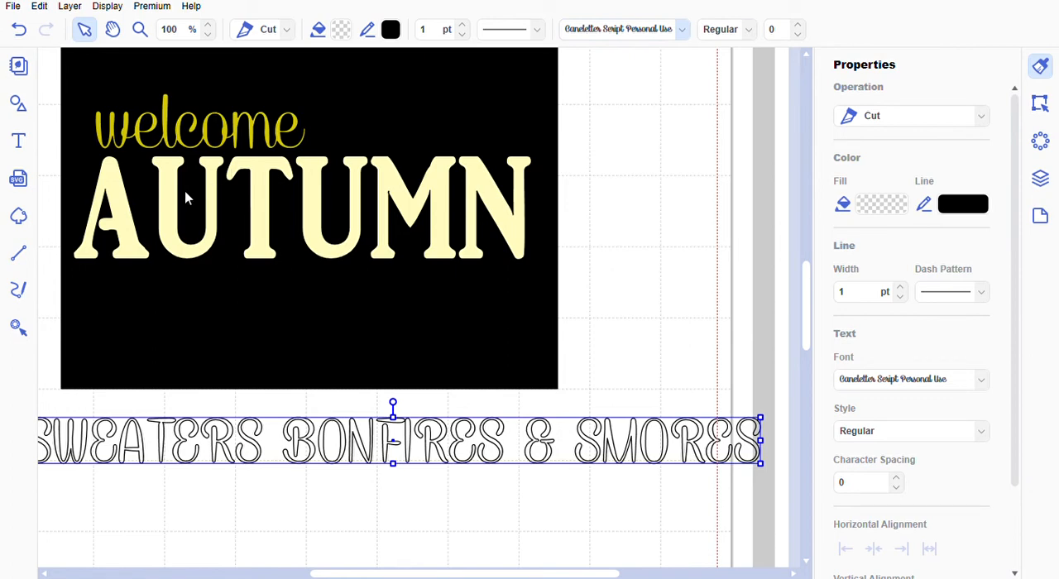
left_click(433, 367)
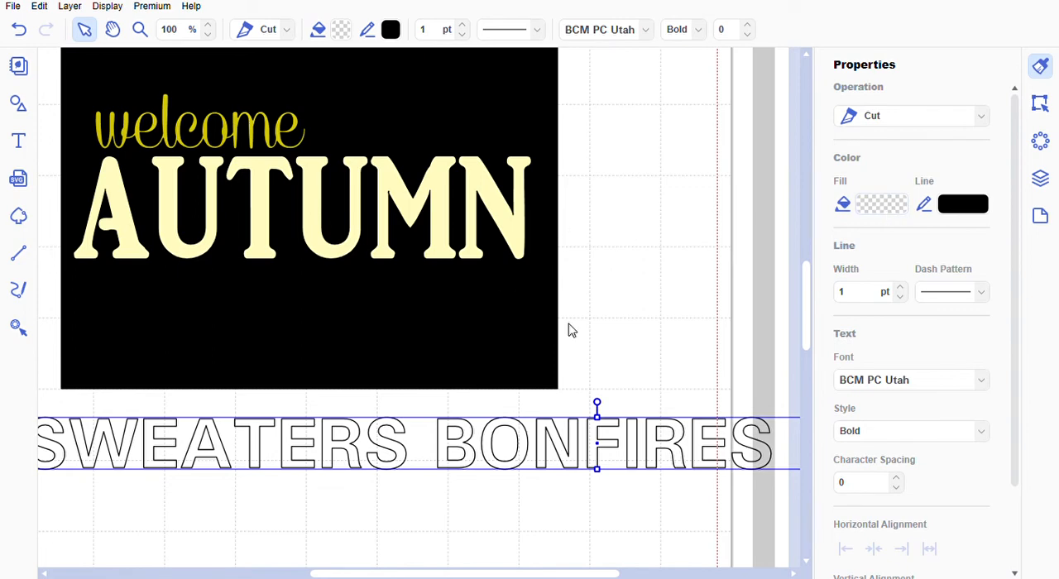
left_click(656, 385)
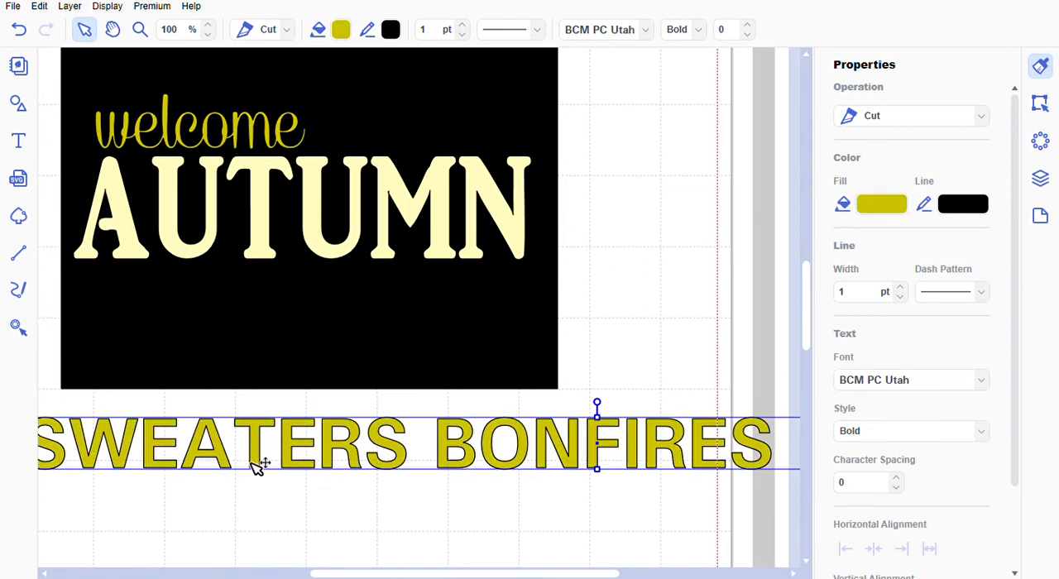
- Move the SWEATERS BONFIRES & SMORES line directly beneath AUTUMN and scale it down proportionally to match AUTUMN's width
left_click_drag(257, 467, 308, 337)
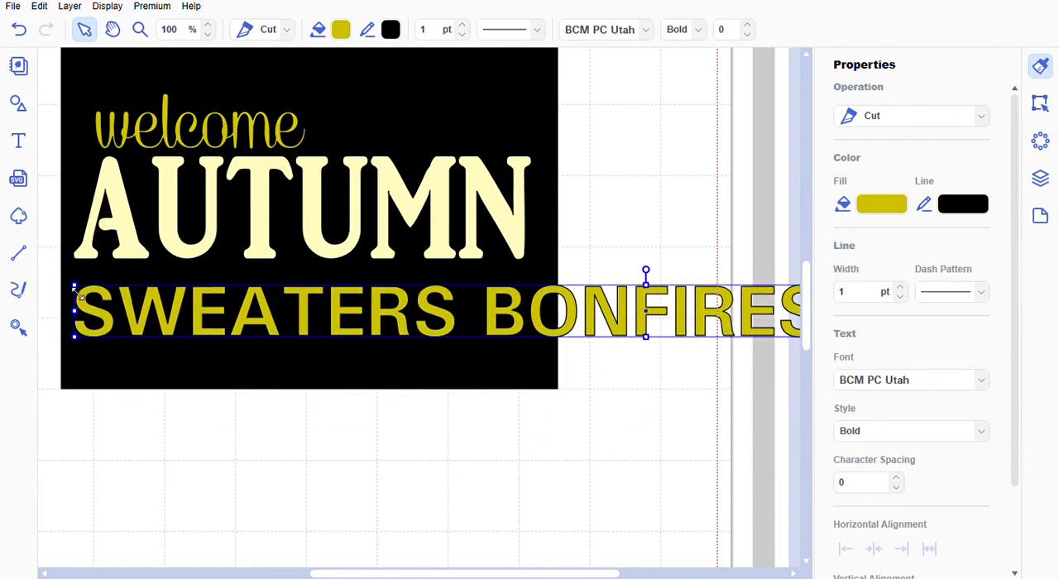
left_click_drag(75, 287, 381, 299)
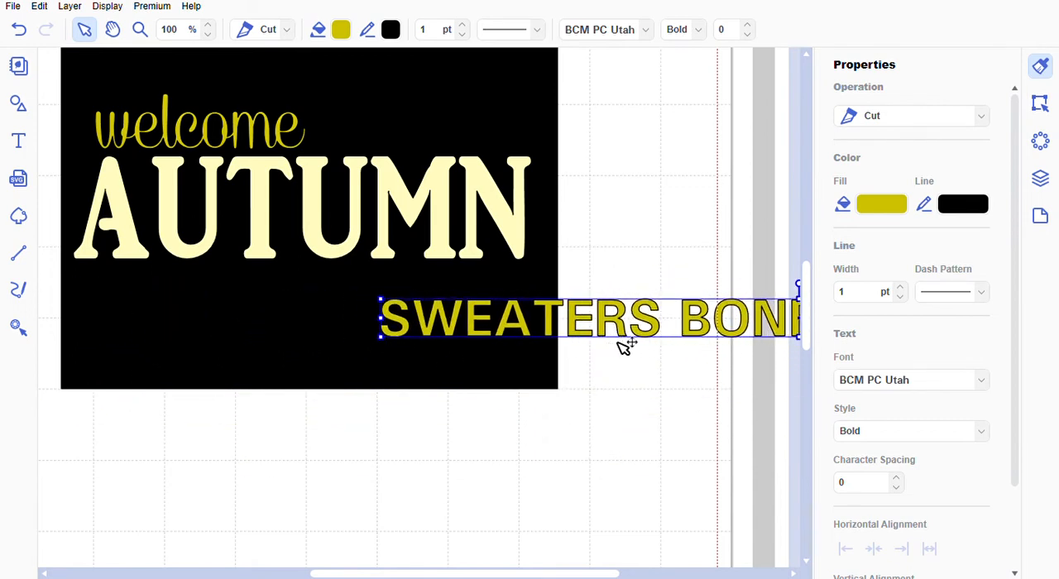
left_click_drag(631, 341, 319, 321)
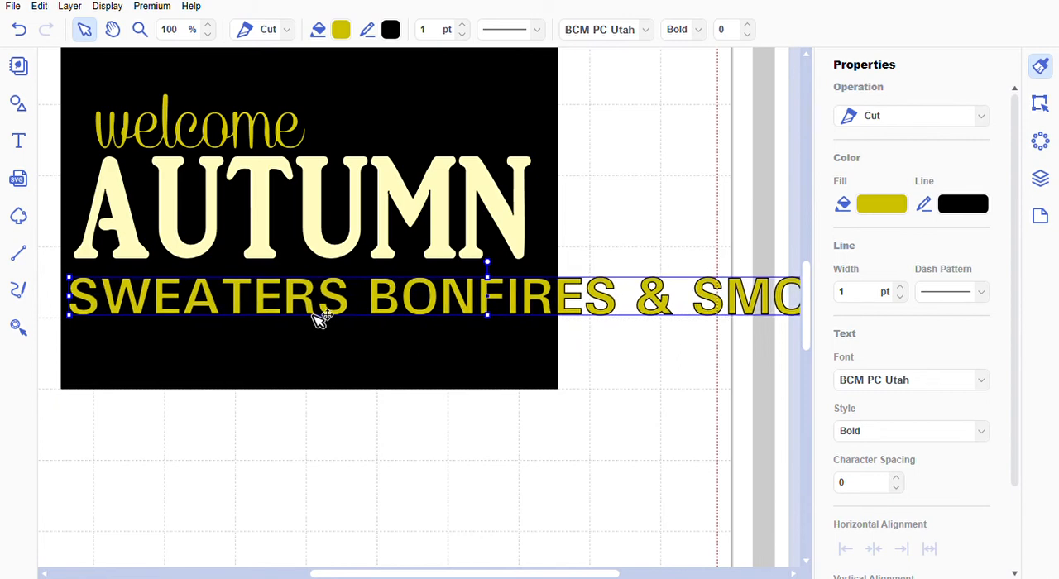
left_click_drag(73, 283, 296, 309)
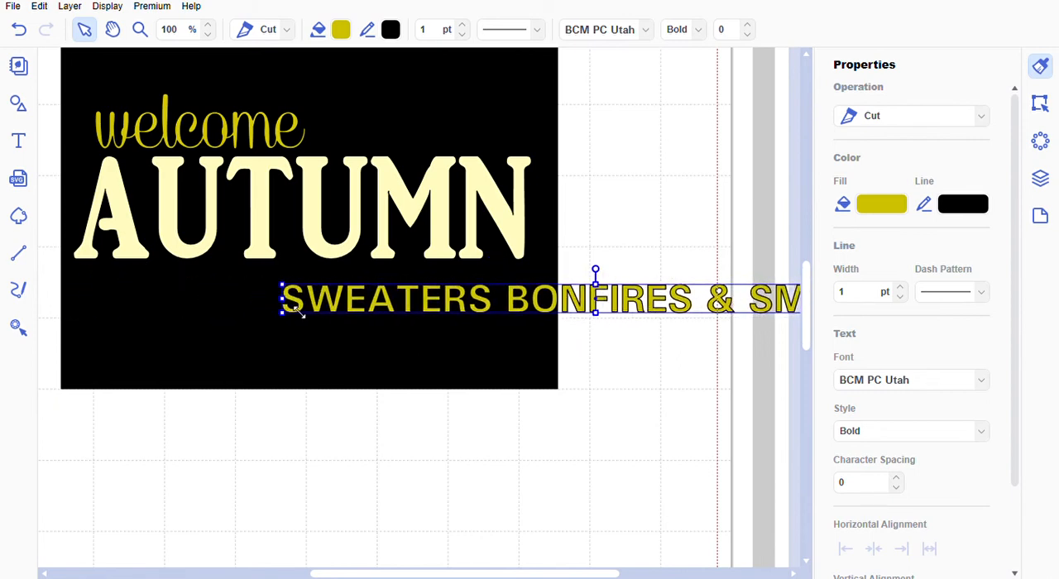
left_click_drag(620, 322, 312, 300)
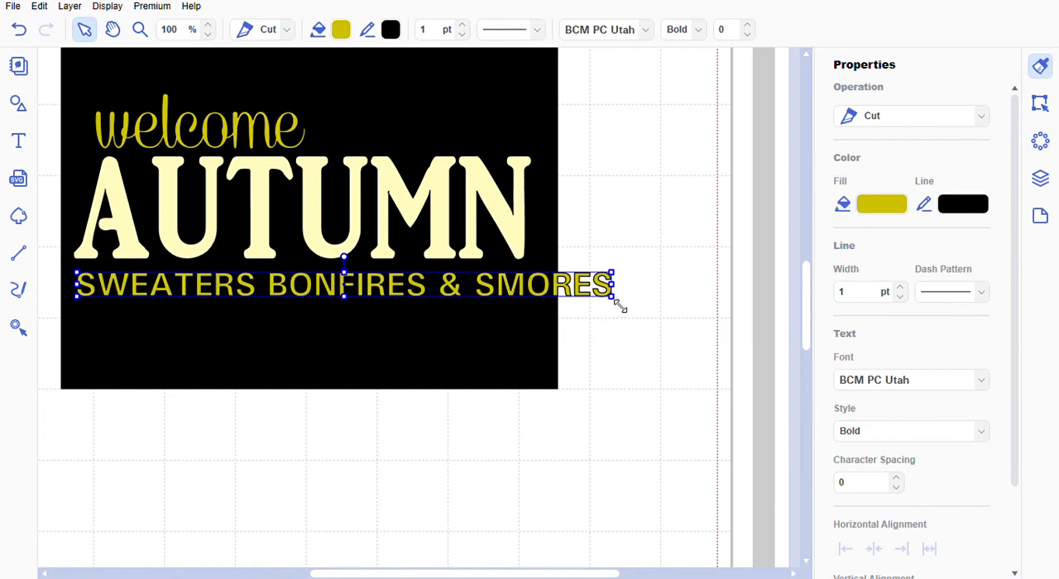
left_click_drag(620, 308, 541, 310)
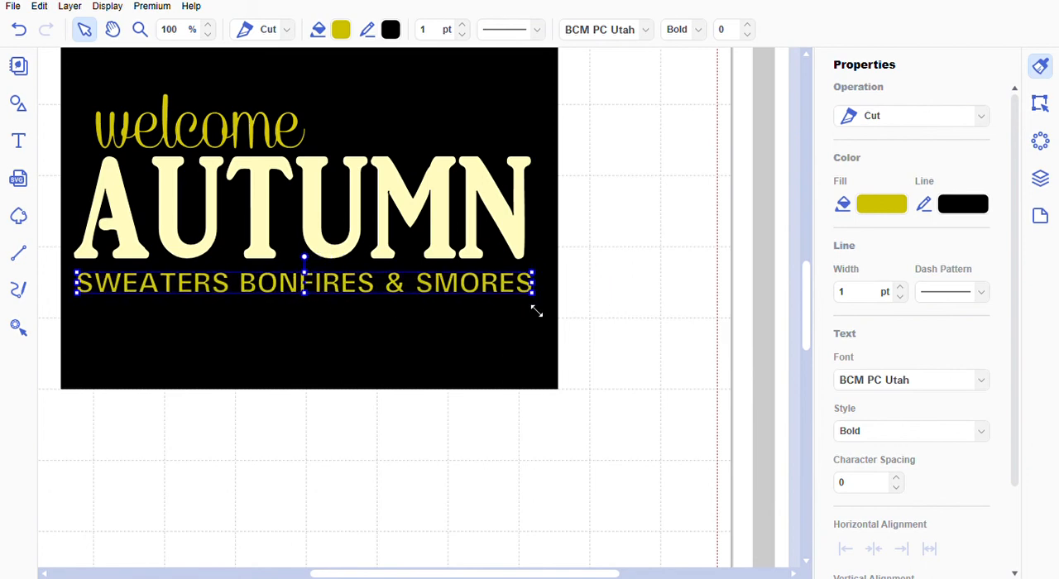
left_click(621, 319)
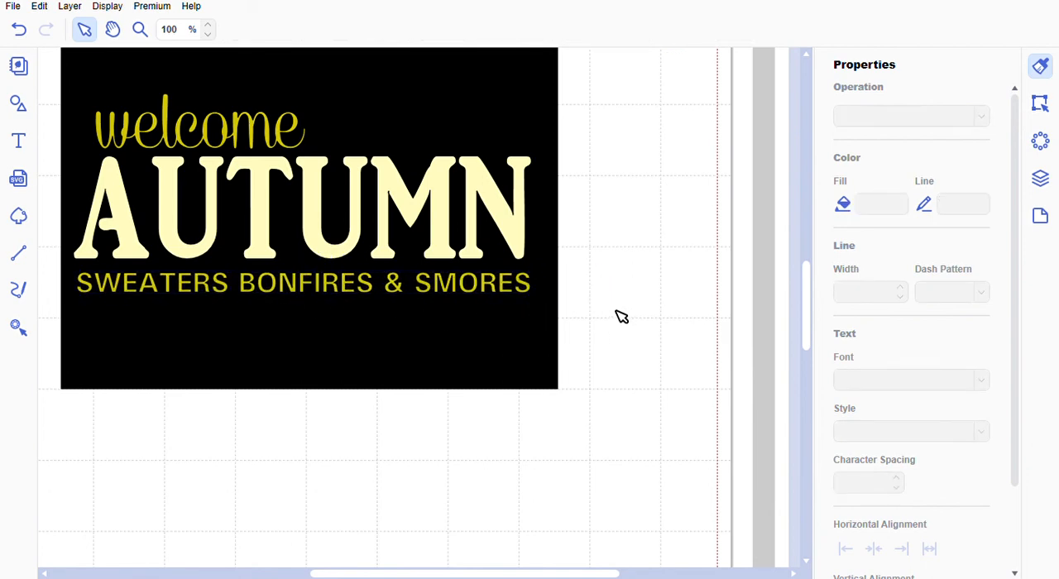
- Change the operation of "welcome" and the SWEATERS BONFIRES & SMORES line from Cut to Draw
scroll(650, 334, "up", 1)
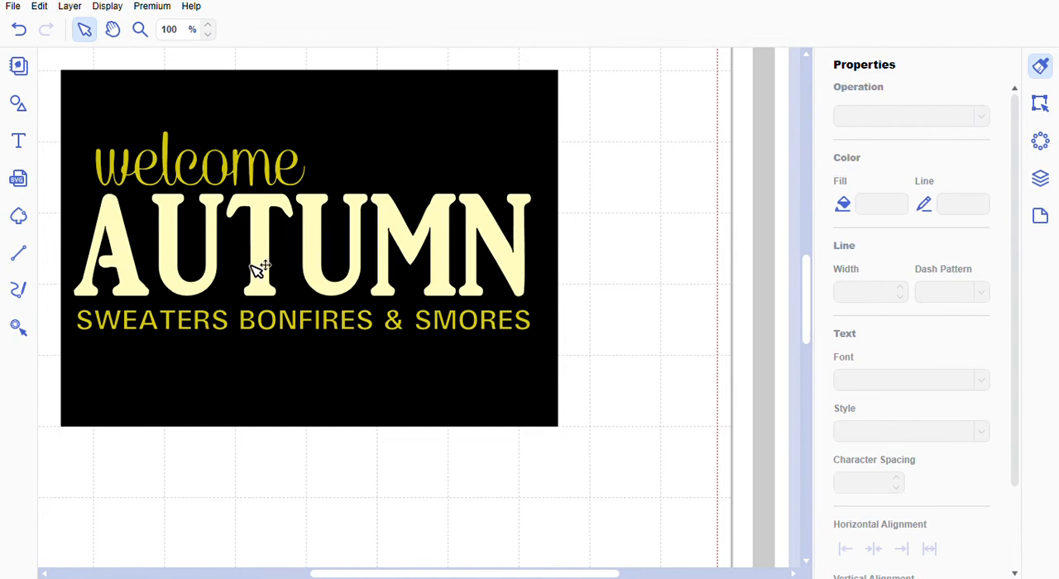
left_click(260, 180)
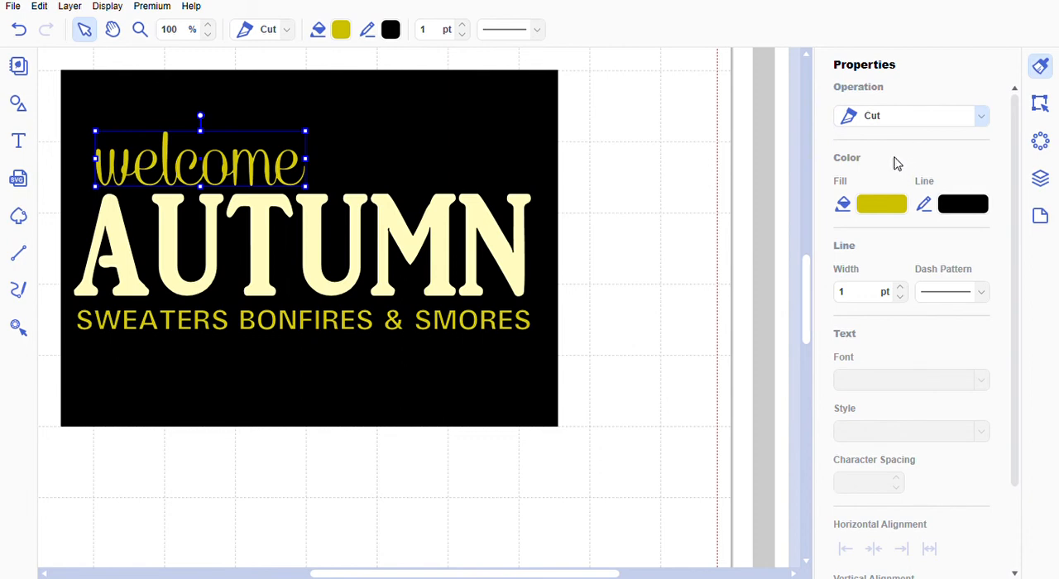
left_click(898, 163)
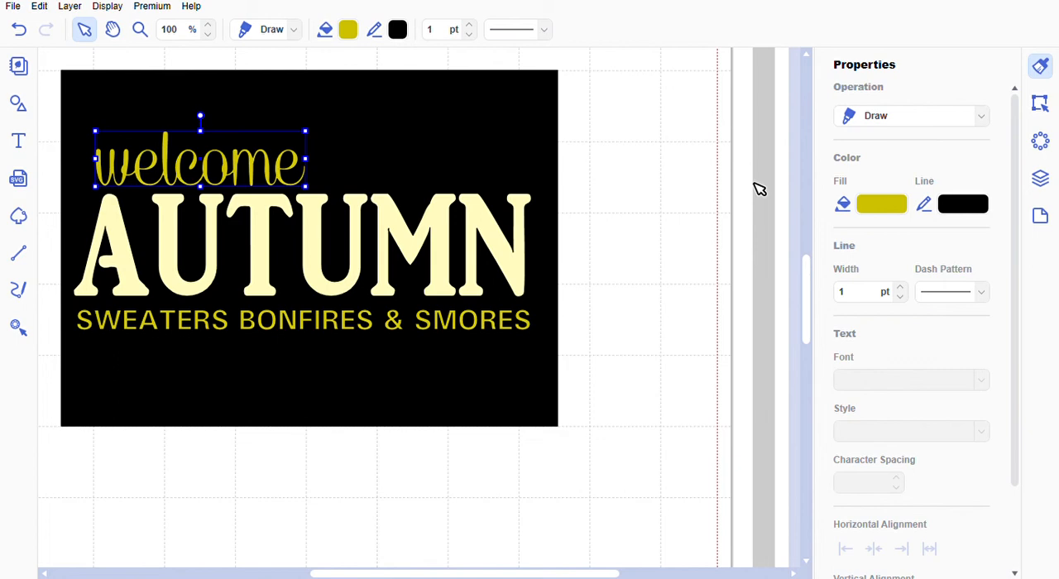
left_click(373, 328)
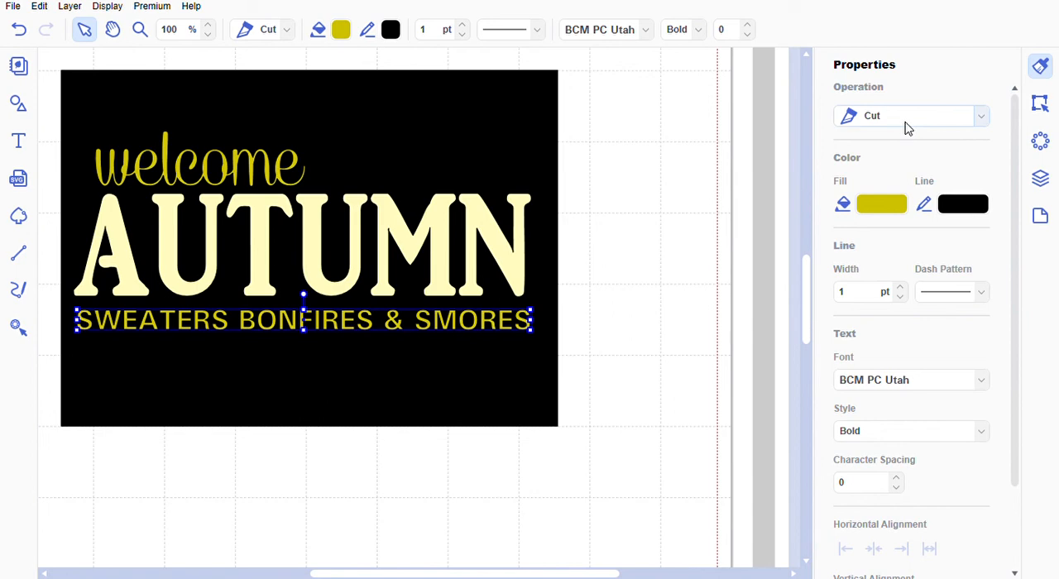
left_click(908, 123)
left_click(899, 155)
left_click(648, 246)
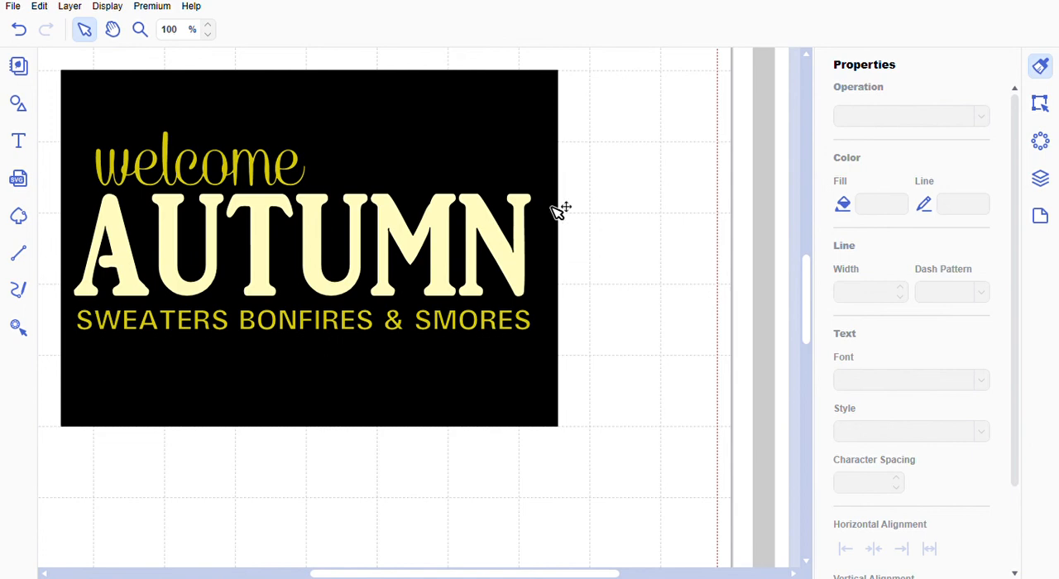
- Delete the black background rectangle behind the lettering
left_click(189, 127)
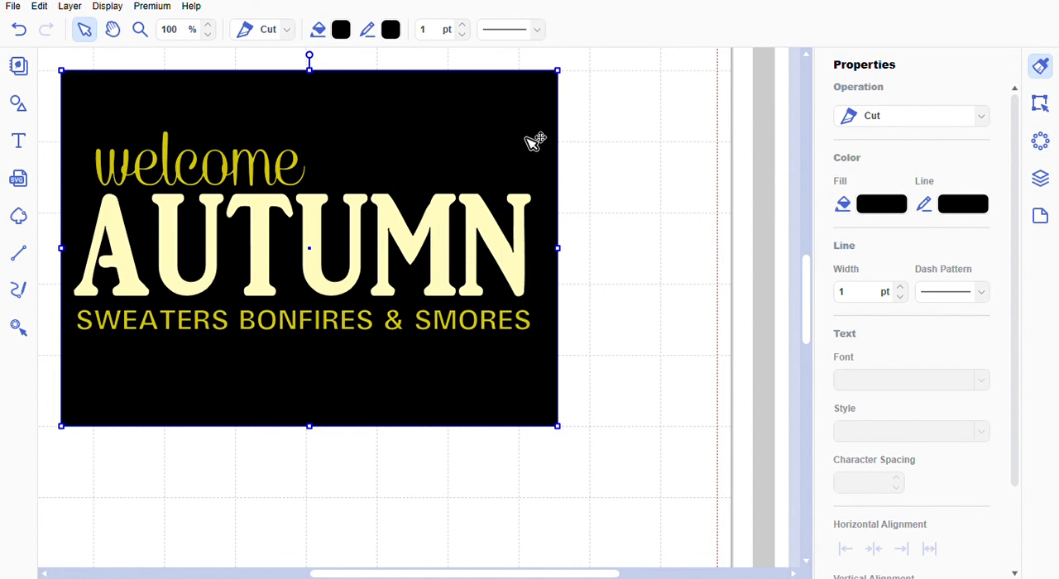
key("Delete")
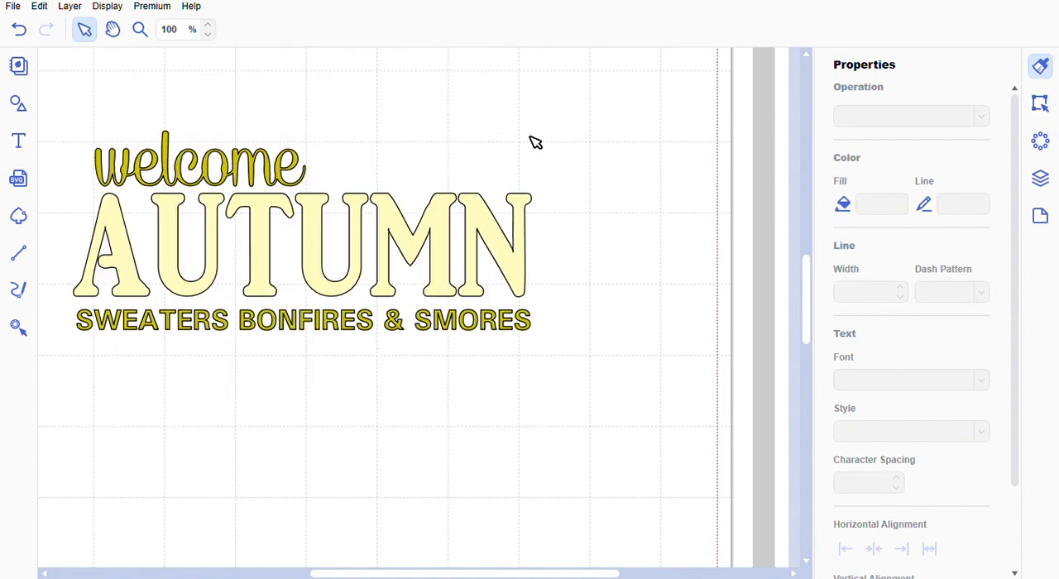